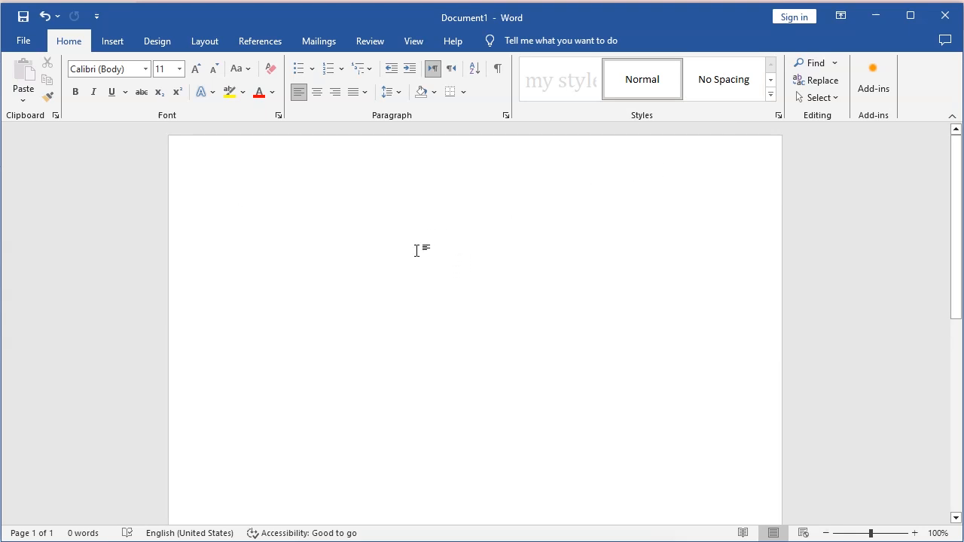
Generate sample paragraphs in the blank document with the =rand() function.
text(=)
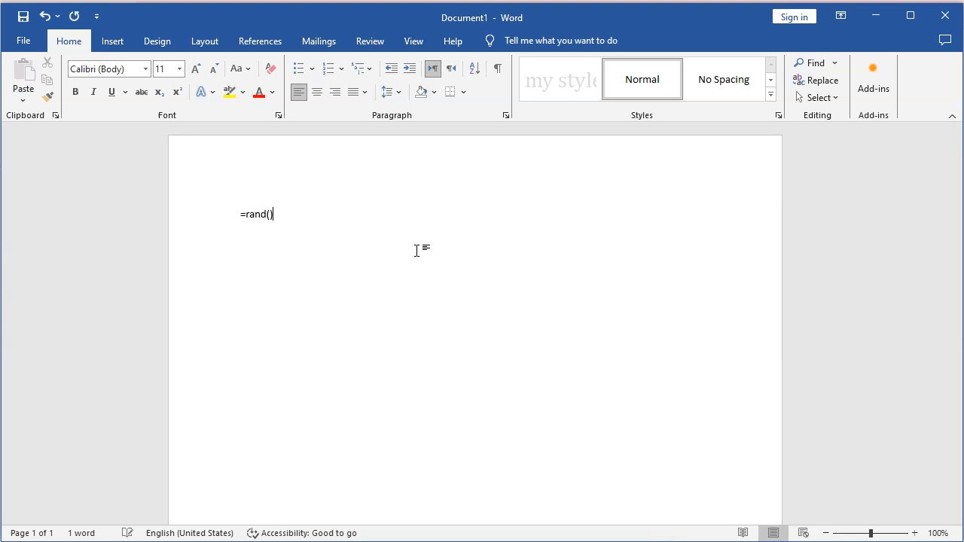
text(rand())
key(Return)
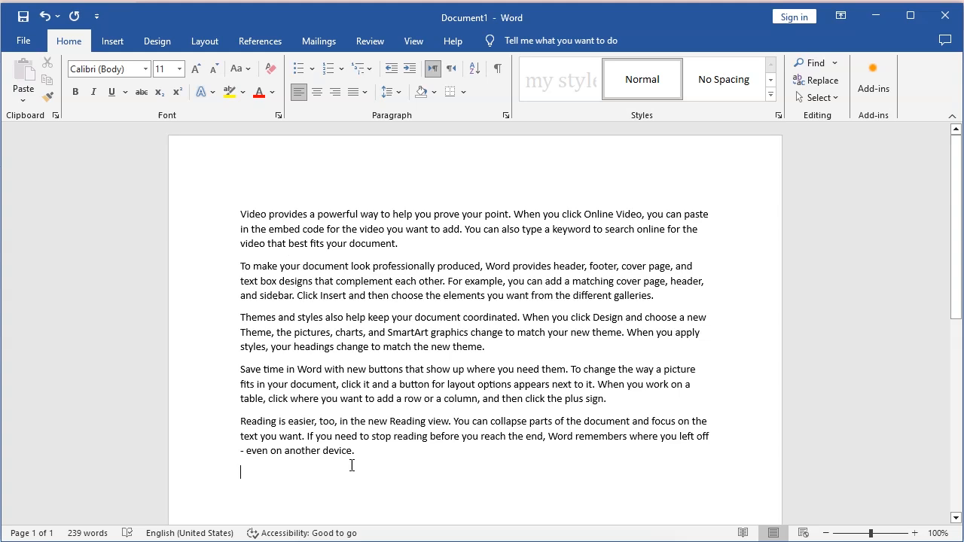
Select all the text and start creating a new style from its formatting.
key(ctrl+a)
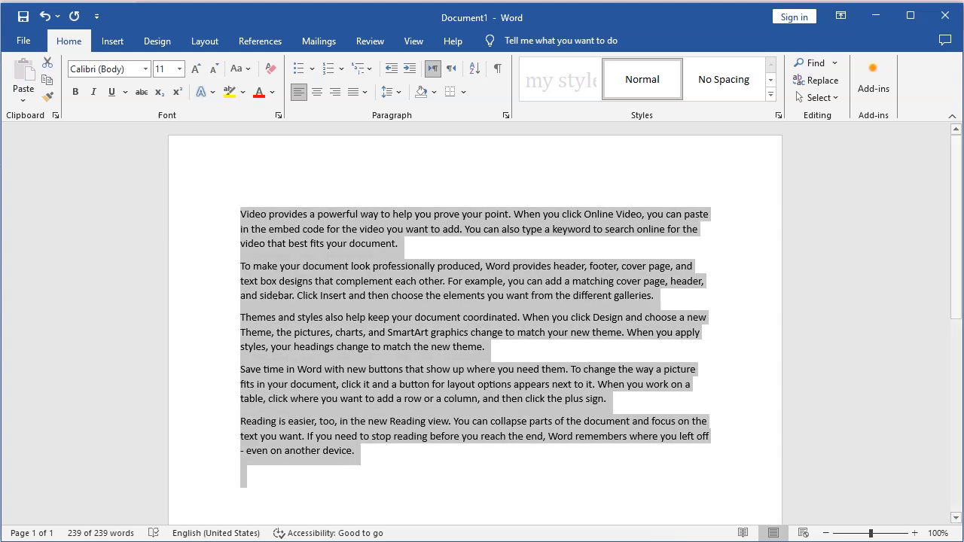
click(407, 460)
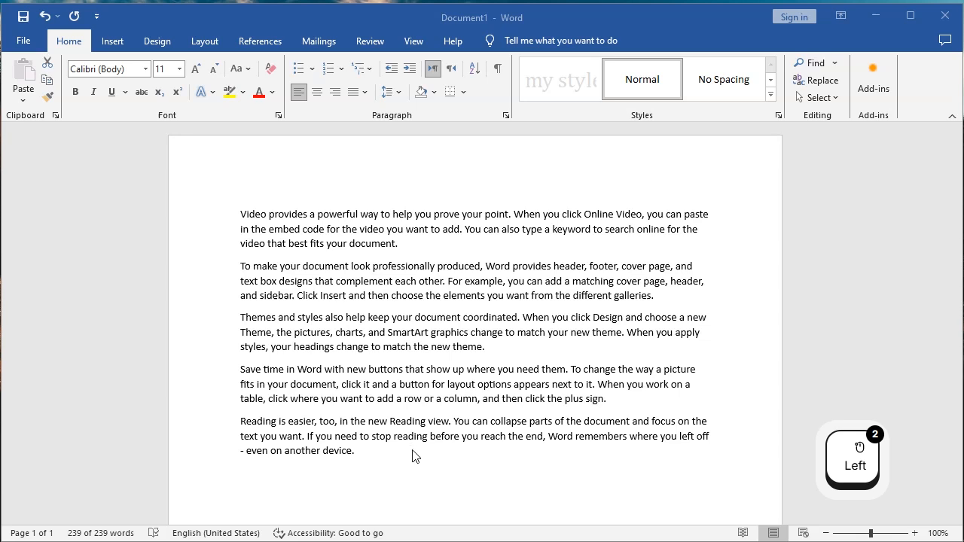
click(412, 456)
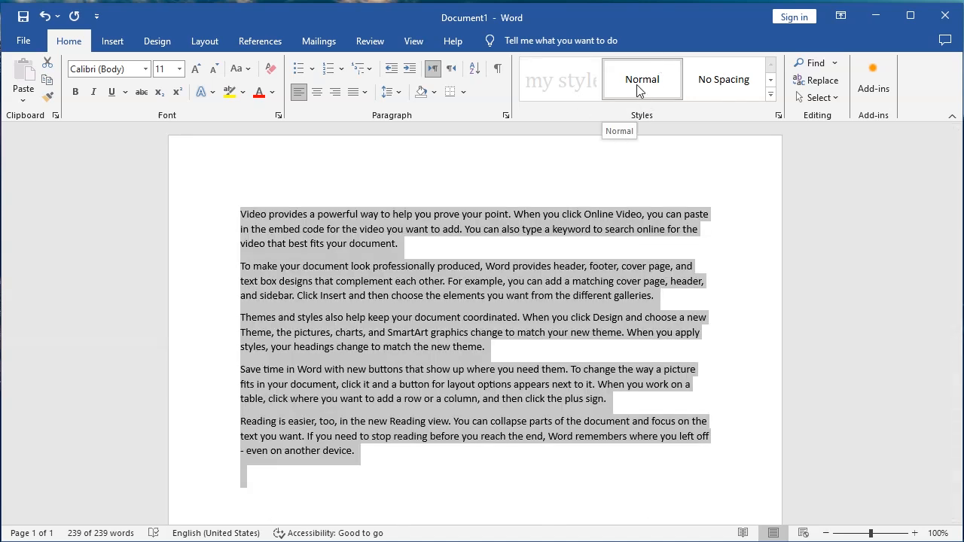
click(774, 97)
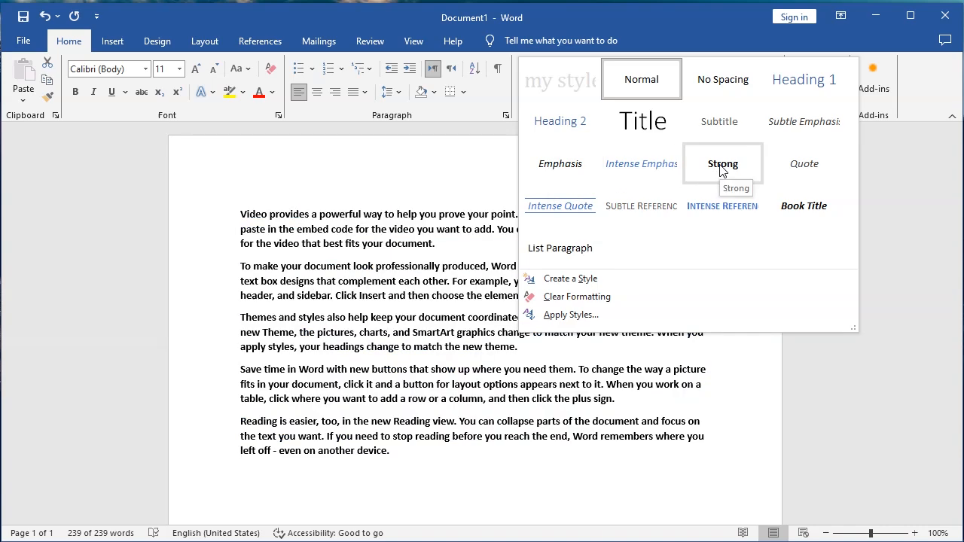
key(ctrl+a)
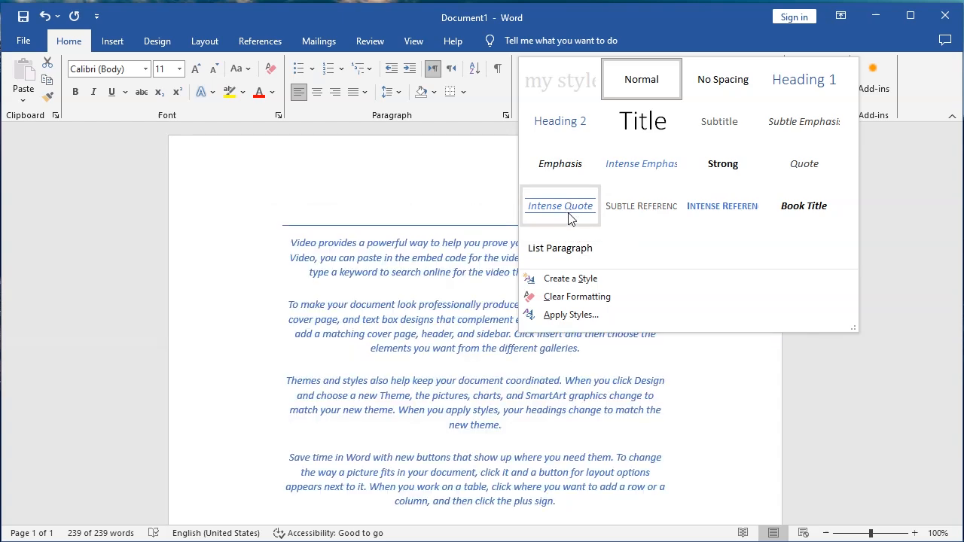
click(563, 285)
Name the new style FITS.
drag(180, 131, 576, 138)
click(512, 158)
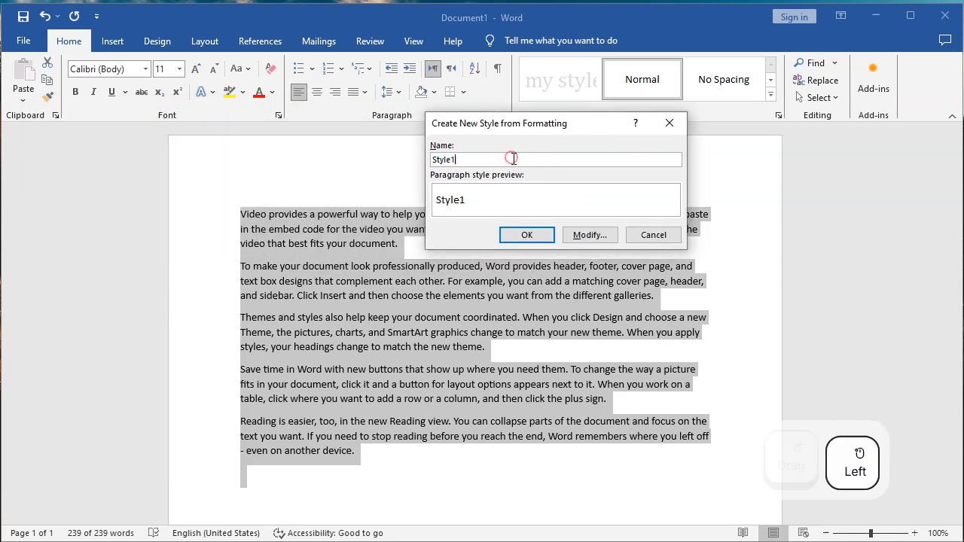
drag(512, 158, 479, 161)
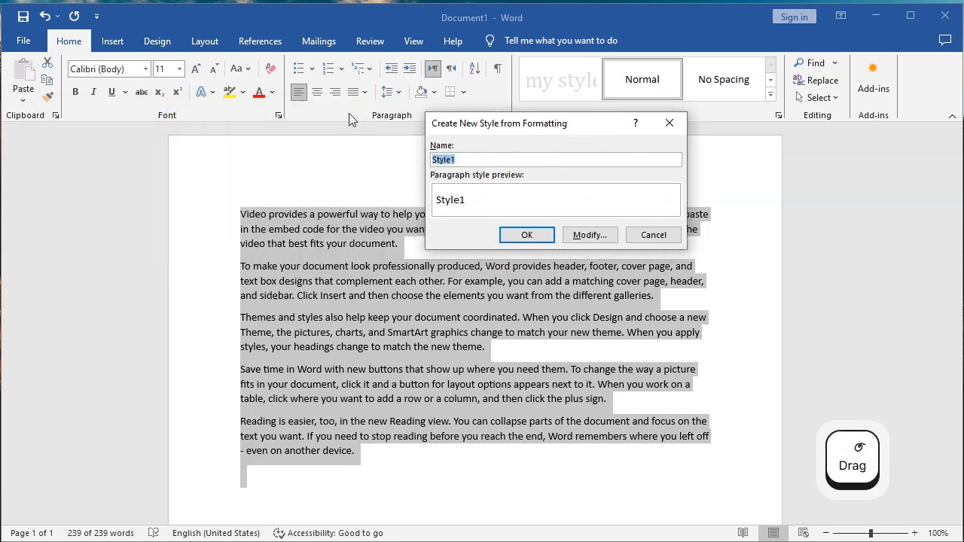
text(FITS)
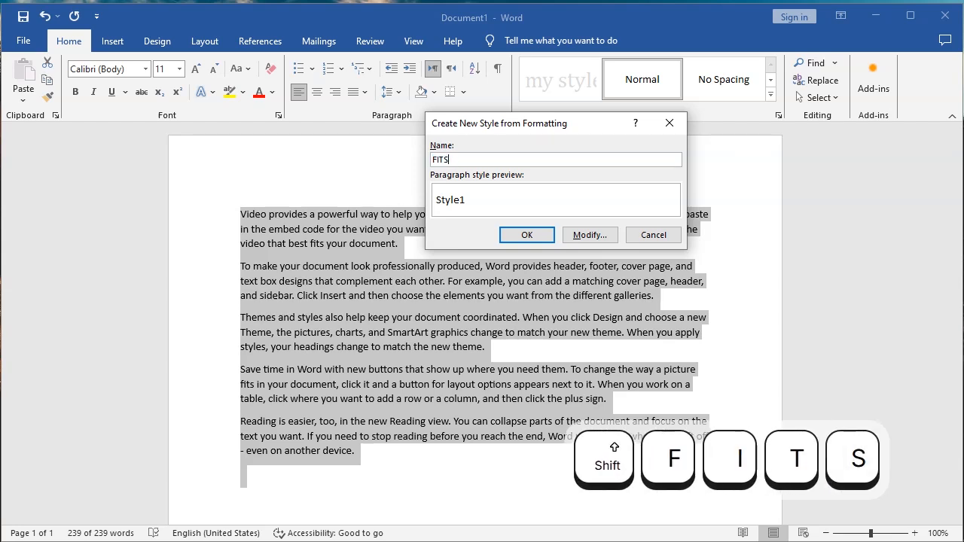
Open the full style formatting options and set the FITS style's font to Franklin Gothic Medium.
click(599, 242)
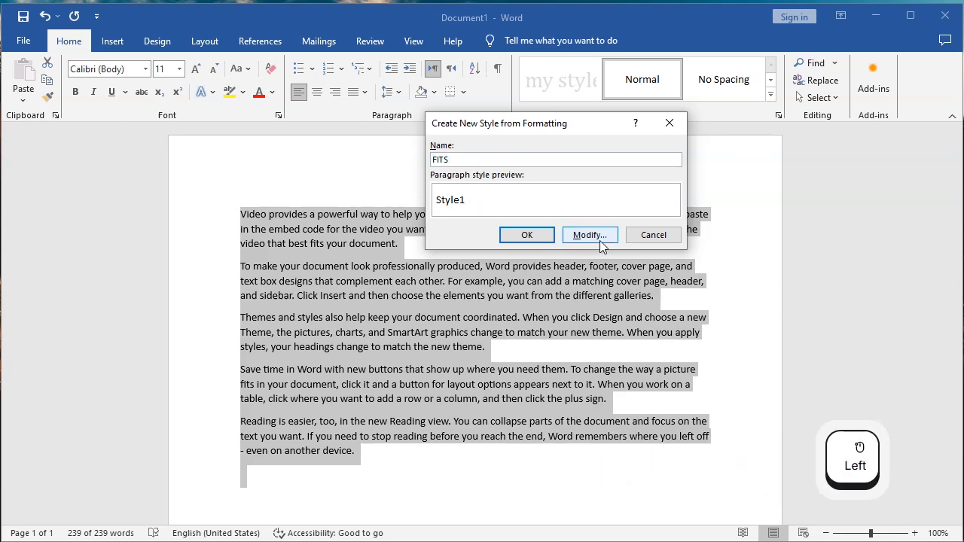
click(595, 237)
drag(596, 126, 609, 53)
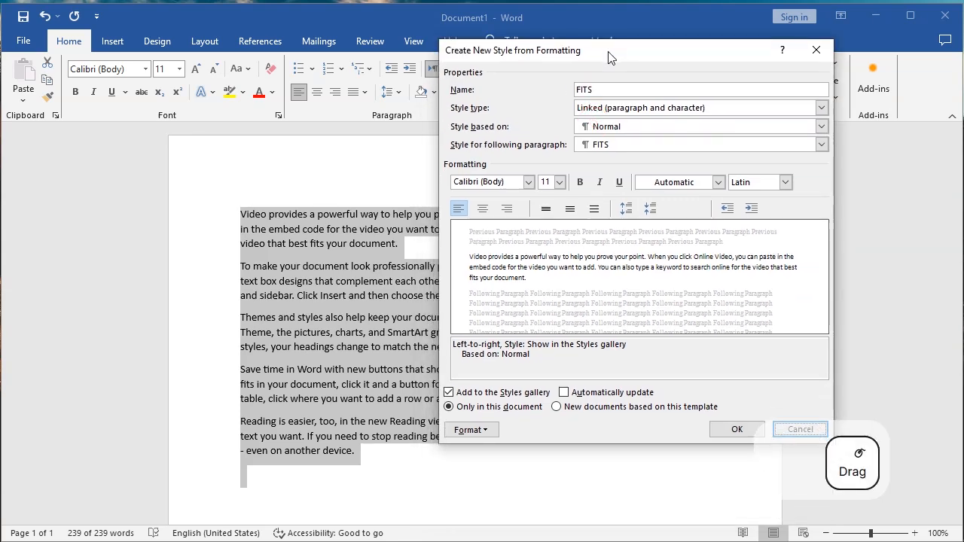
click(594, 89)
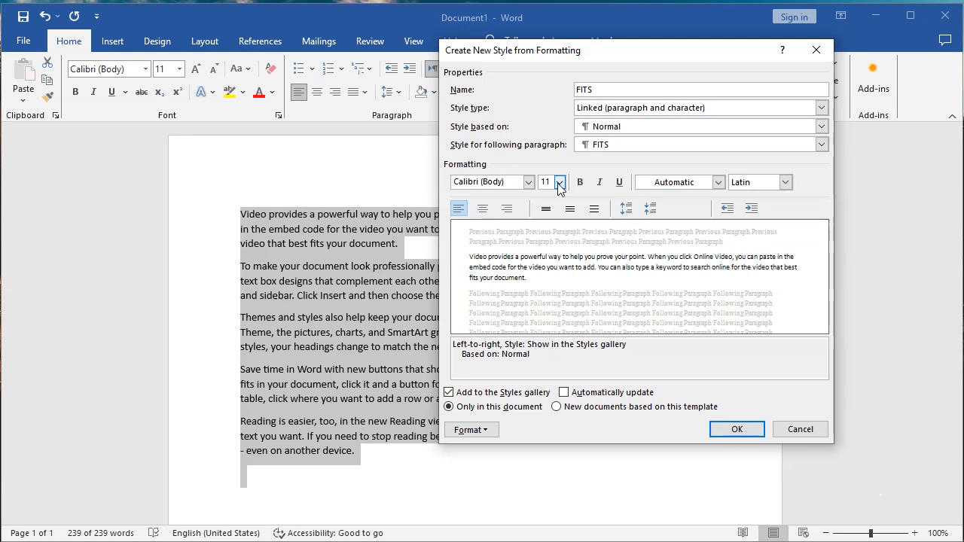
click(528, 183)
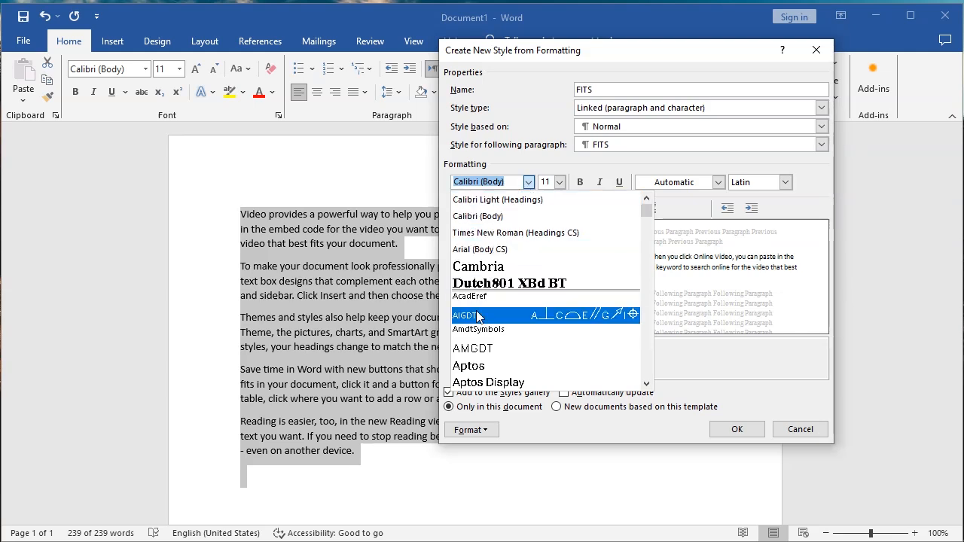
scroll(482, 367, down, 1)
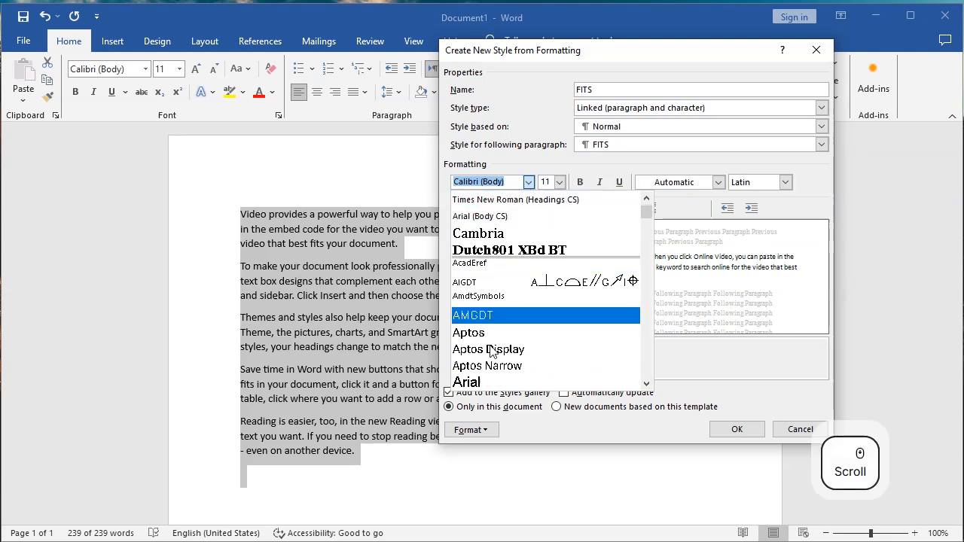
scroll(524, 308, down, 2)
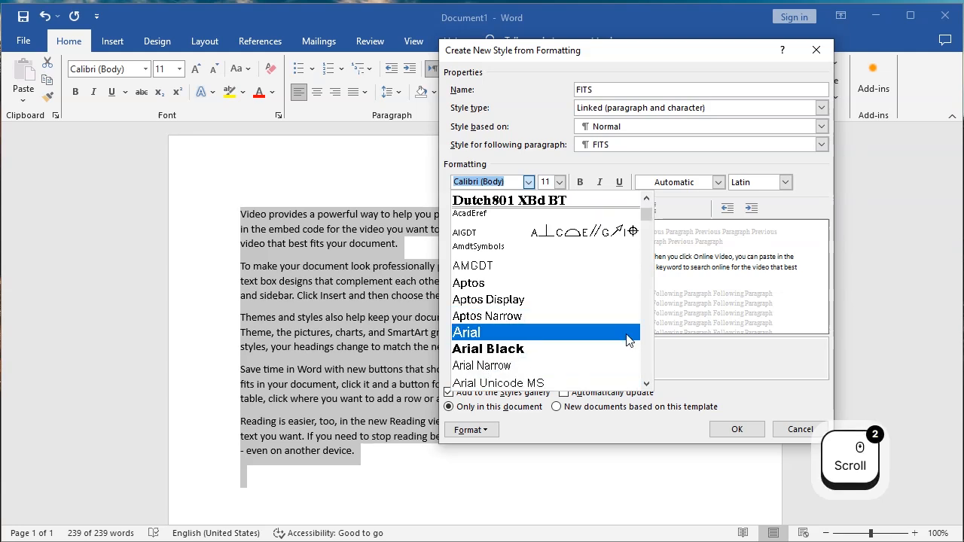
scroll(525, 300, down, 1)
scroll(525, 300, up, 2)
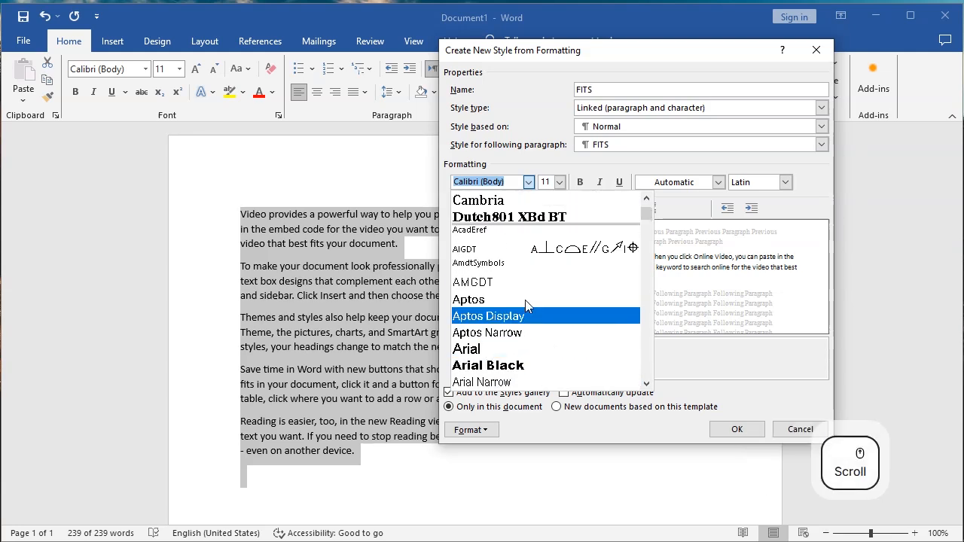
scroll(564, 316, down, 1)
scroll(562, 315, up, 1)
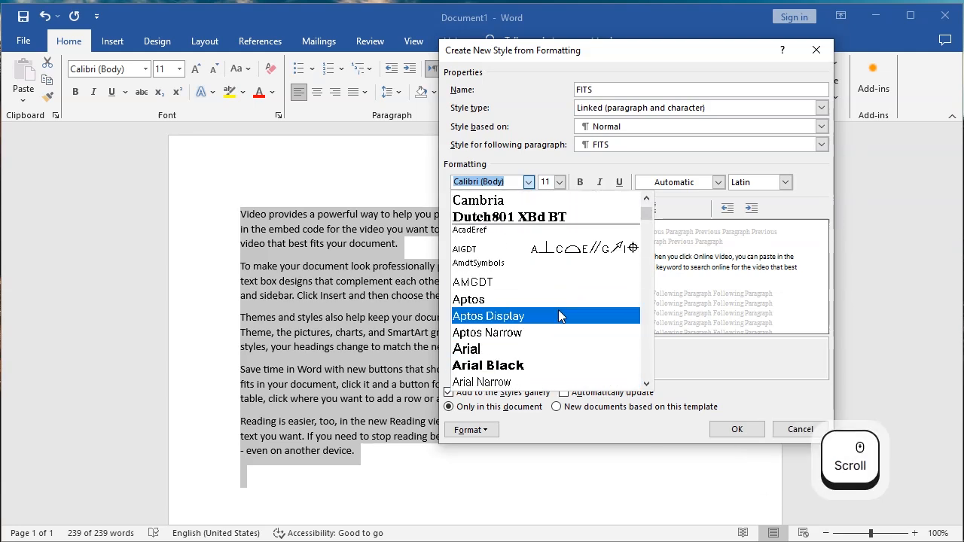
scroll(561, 316, down, 1)
scroll(561, 315, down, 2)
scroll(560, 316, up, 1)
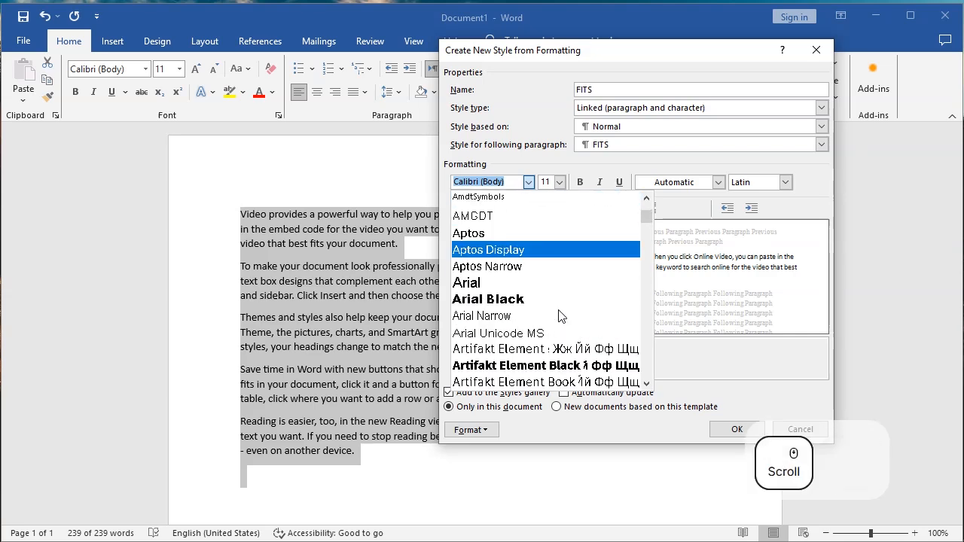
drag(648, 217, 647, 257)
click(509, 348)
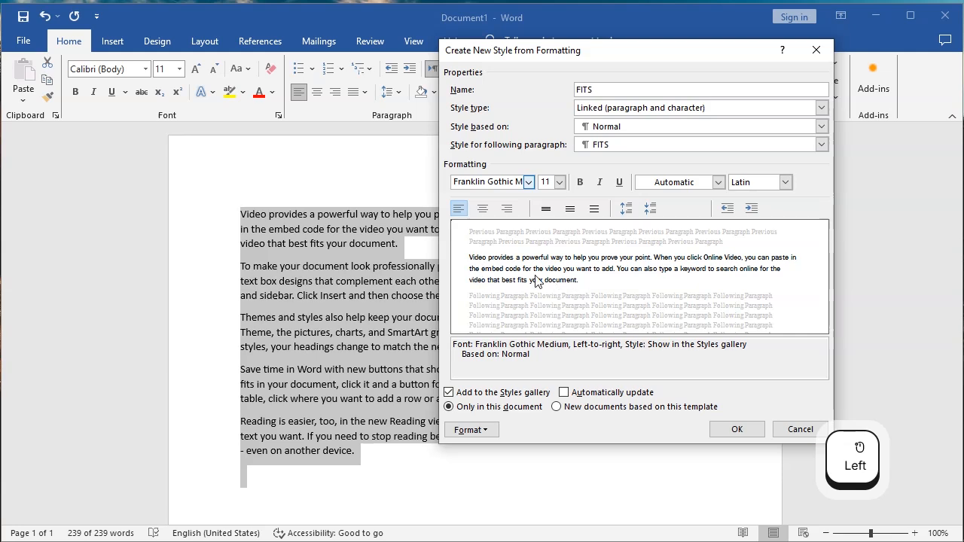
Set the style's font size to 12 pt and make it italic.
click(560, 183)
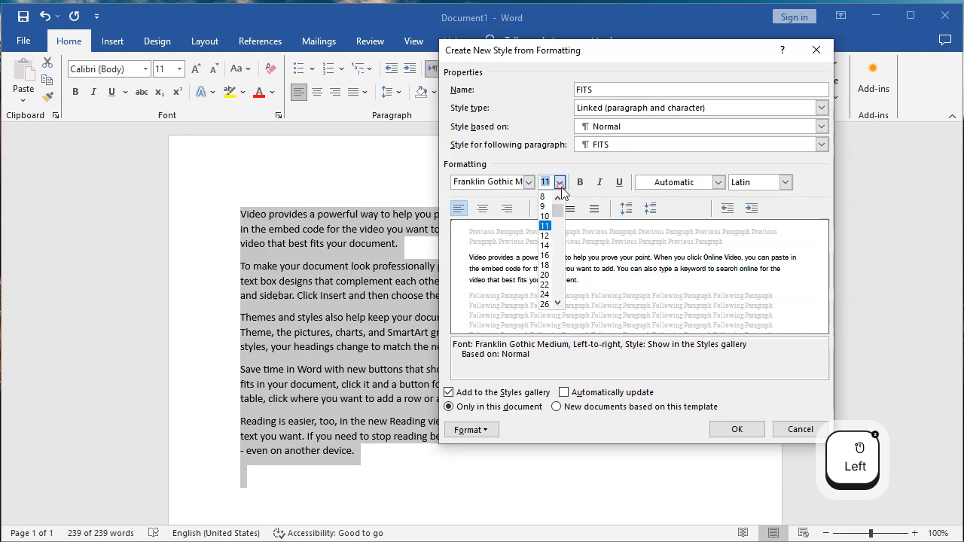
click(545, 235)
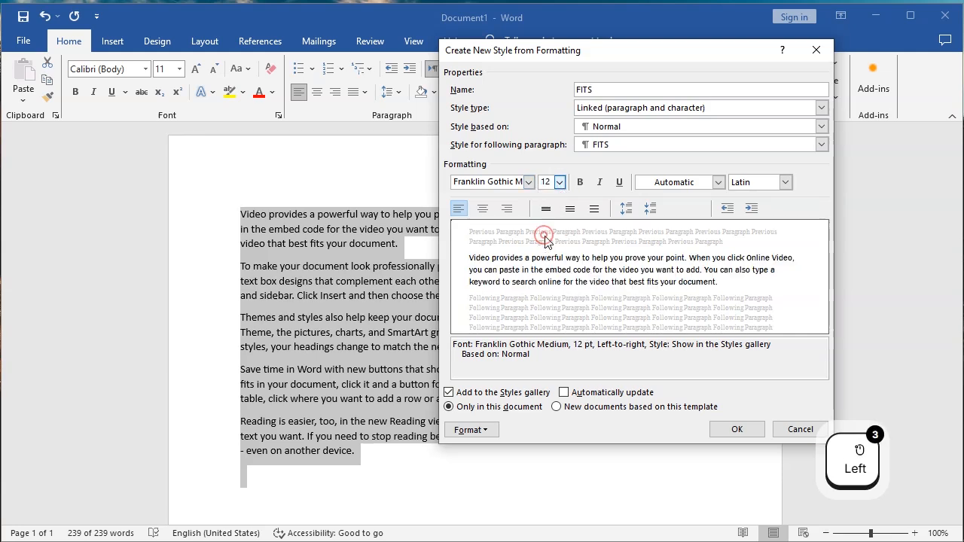
click(599, 182)
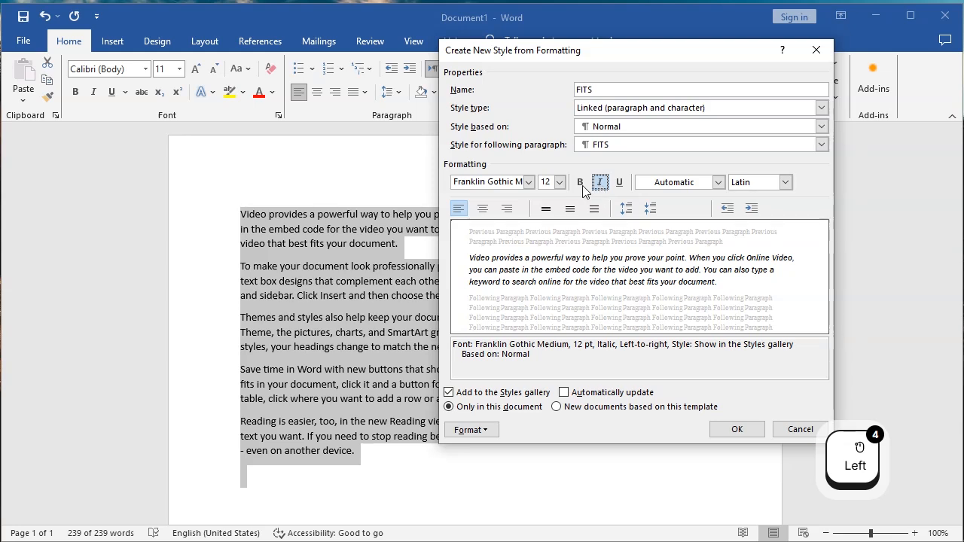
click(580, 182)
click(579, 183)
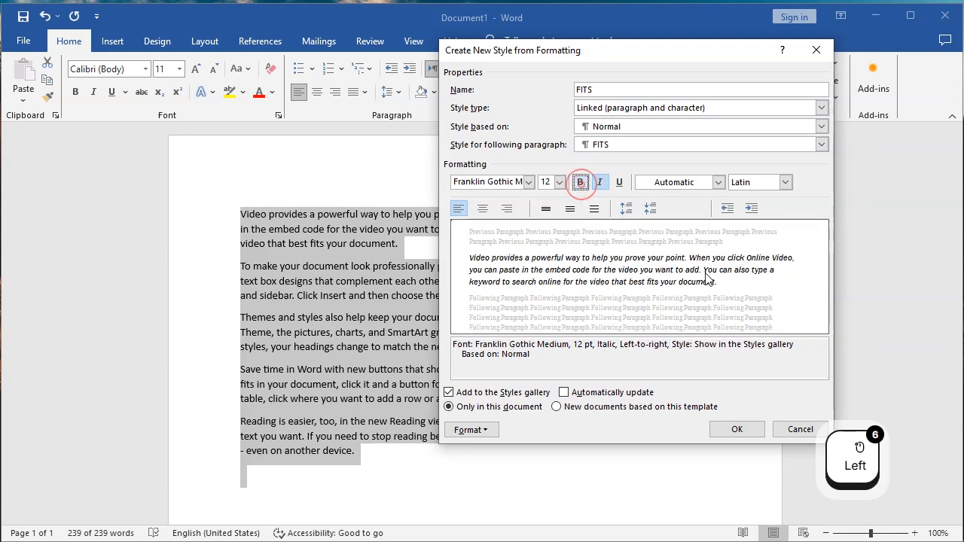
Set the style's font colour to Blue.
click(719, 182)
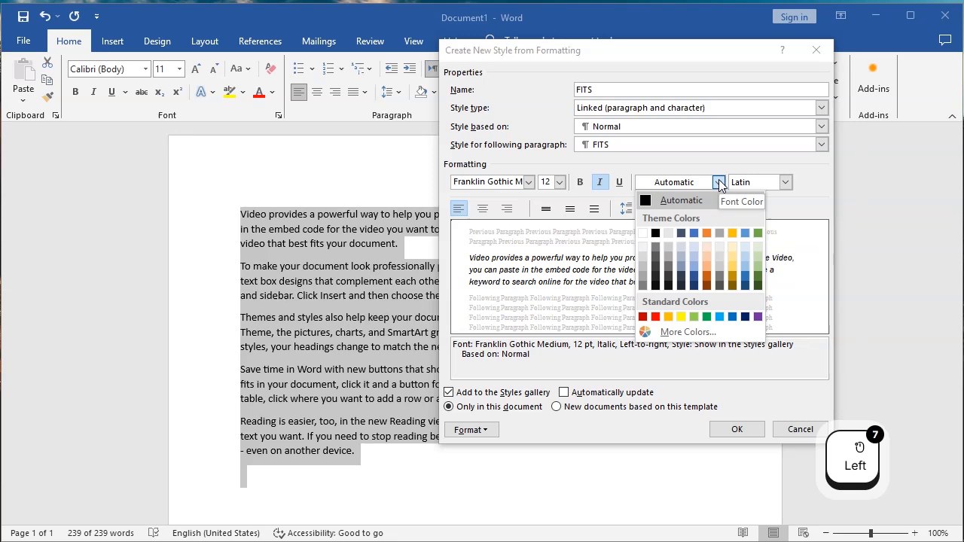
click(719, 316)
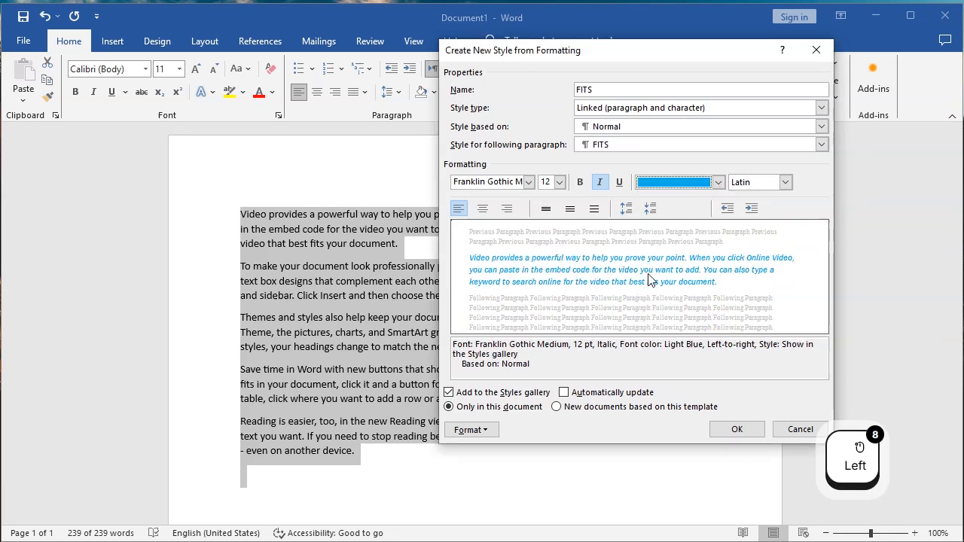
click(719, 182)
click(729, 318)
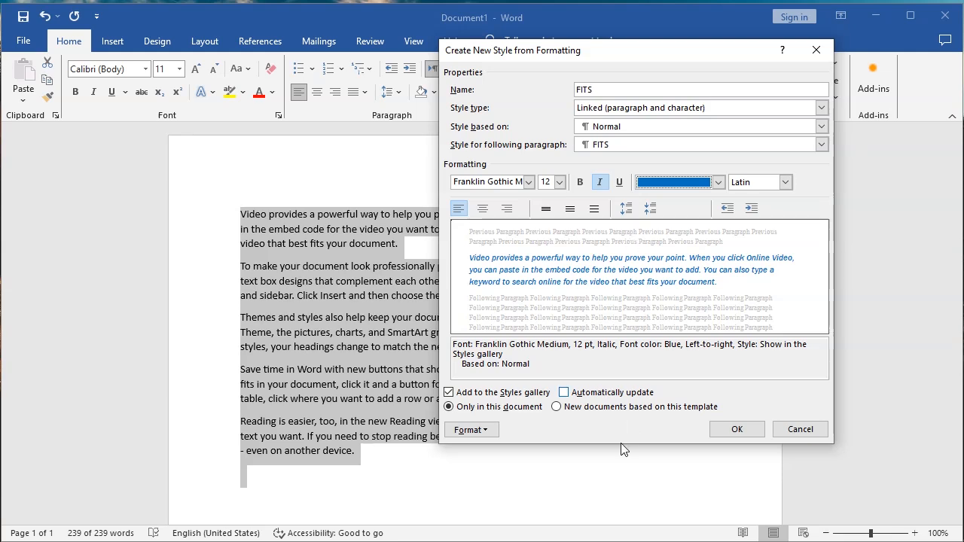
Center the style's paragraph alignment and save the FITS style.
drag(638, 58, 550, 50)
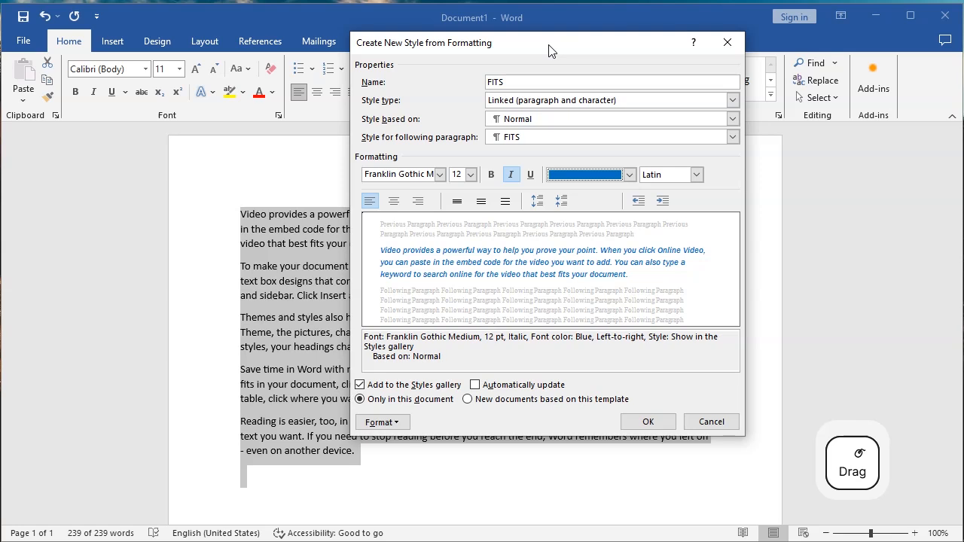
click(393, 204)
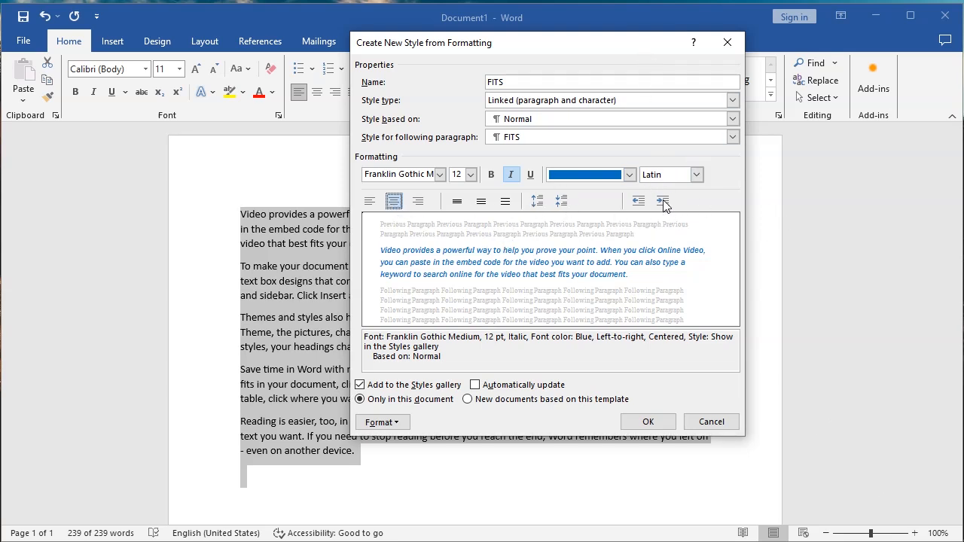
click(629, 424)
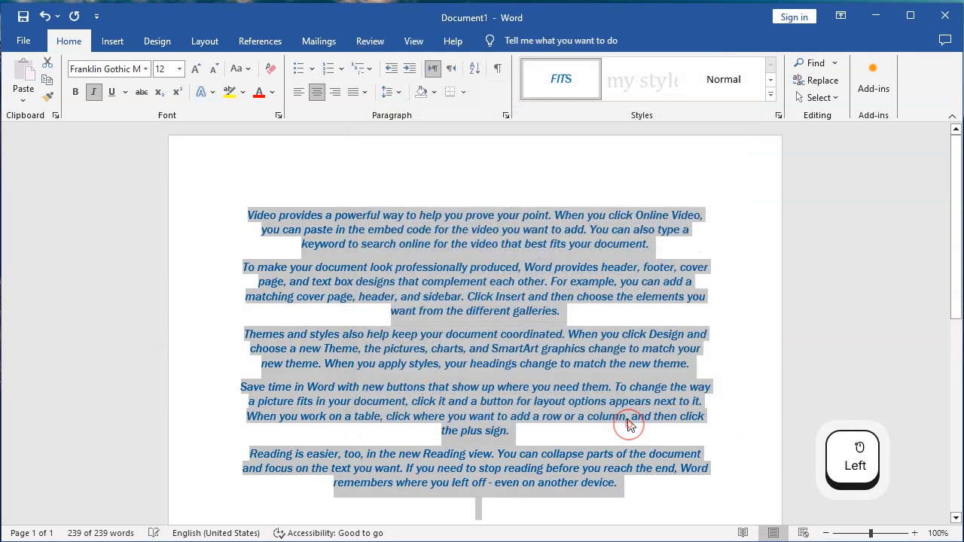
Remove the FITS and my style 1 styles from the style gallery.
click(560, 99)
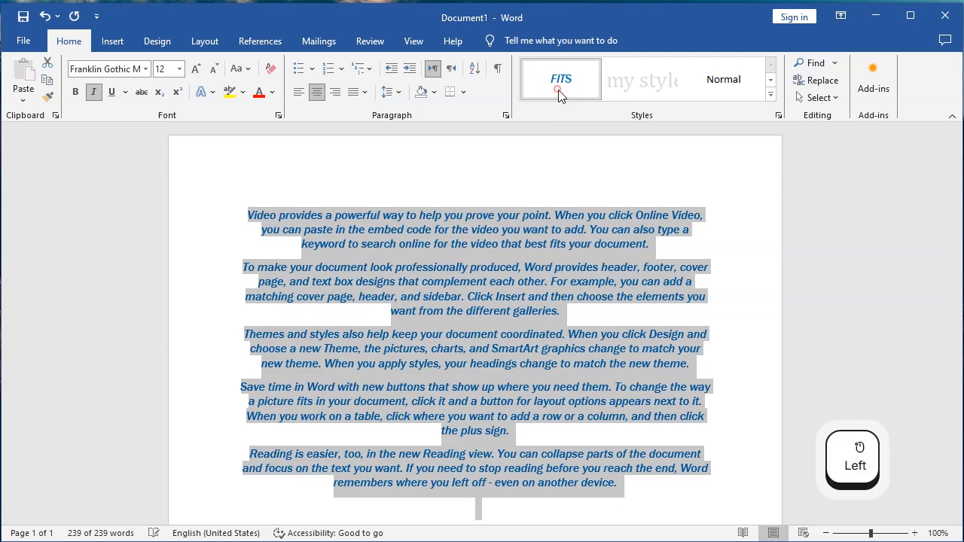
click(771, 94)
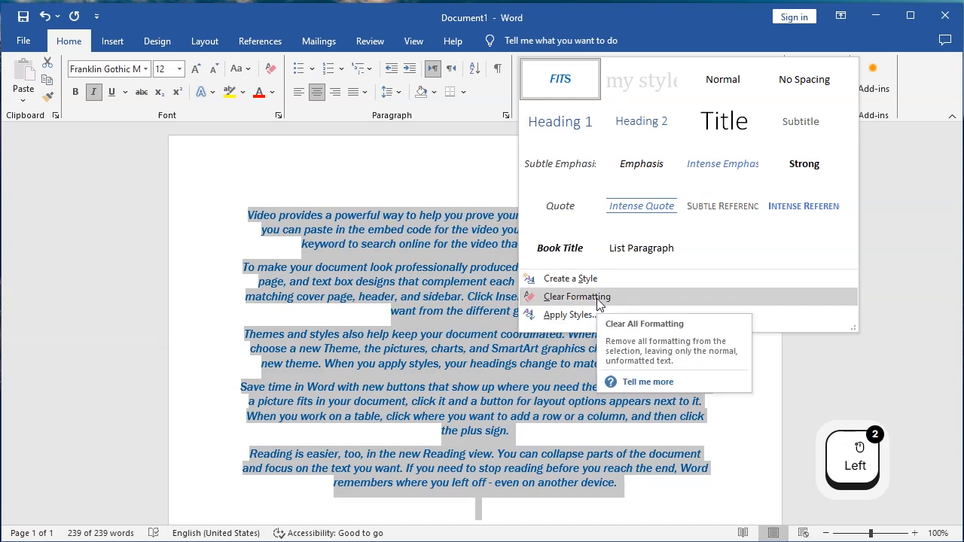
right_click(564, 79)
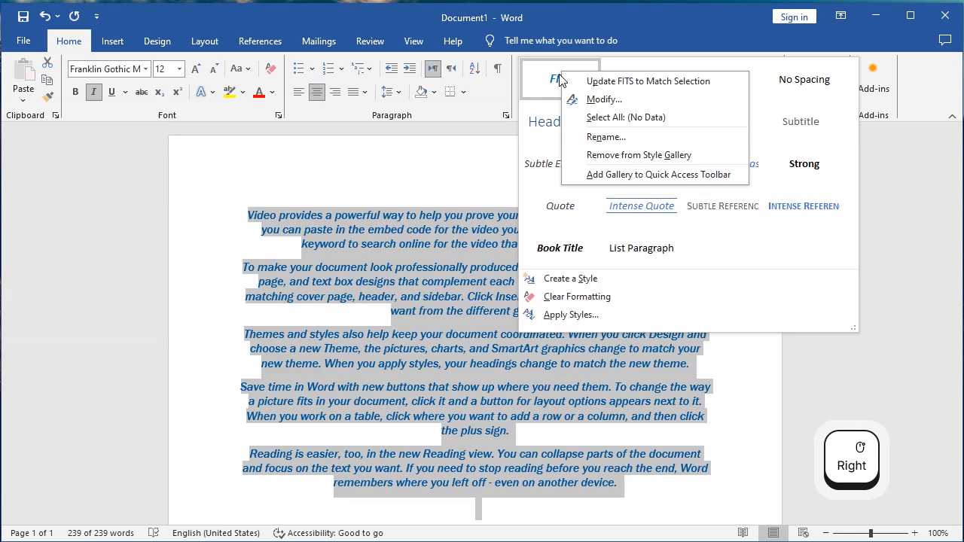
click(622, 158)
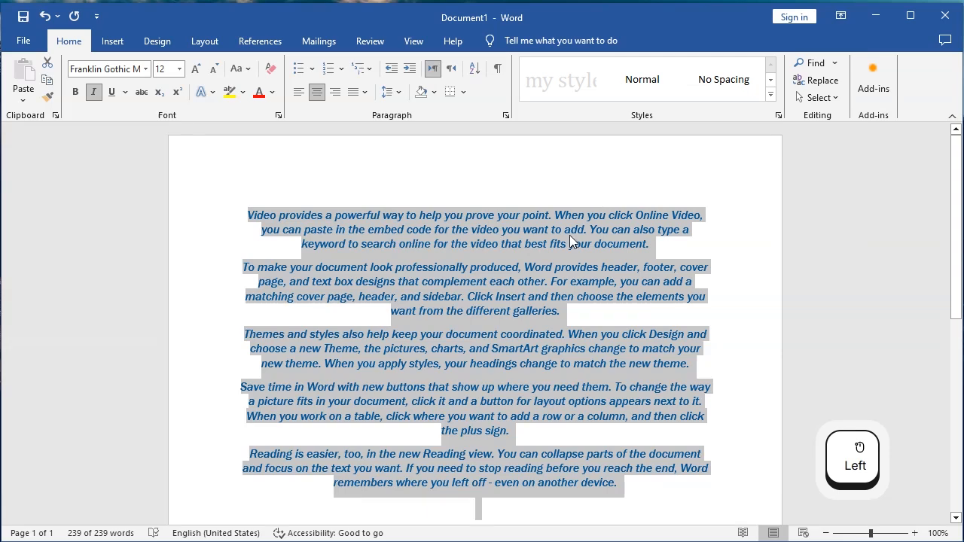
right_click(566, 84)
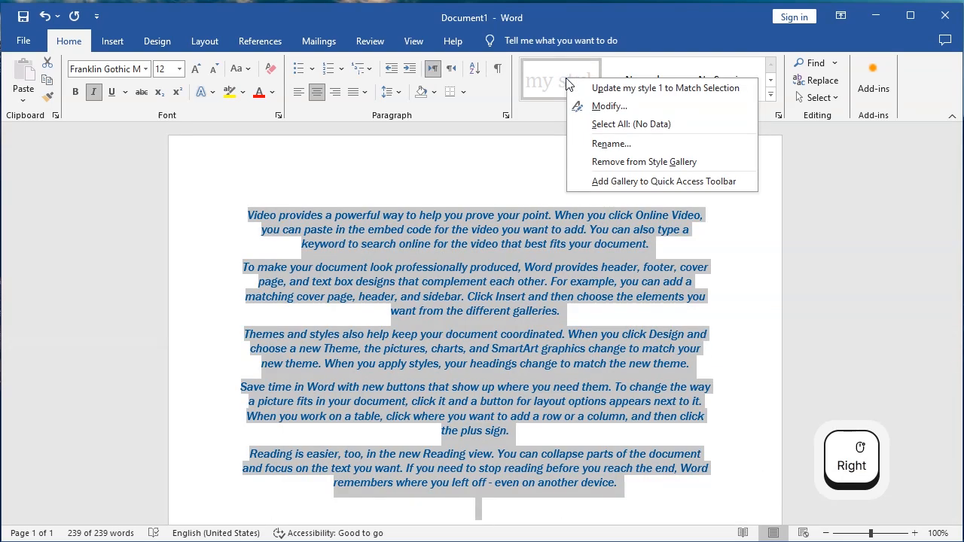
click(612, 164)
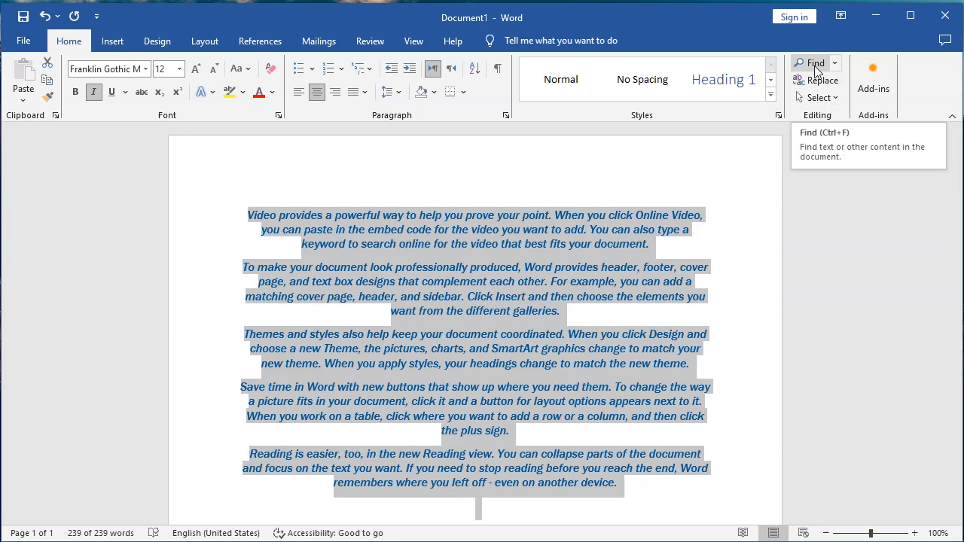
Search the document for the word video in the Navigation pane, then close the pane.
key(ctrl+f)
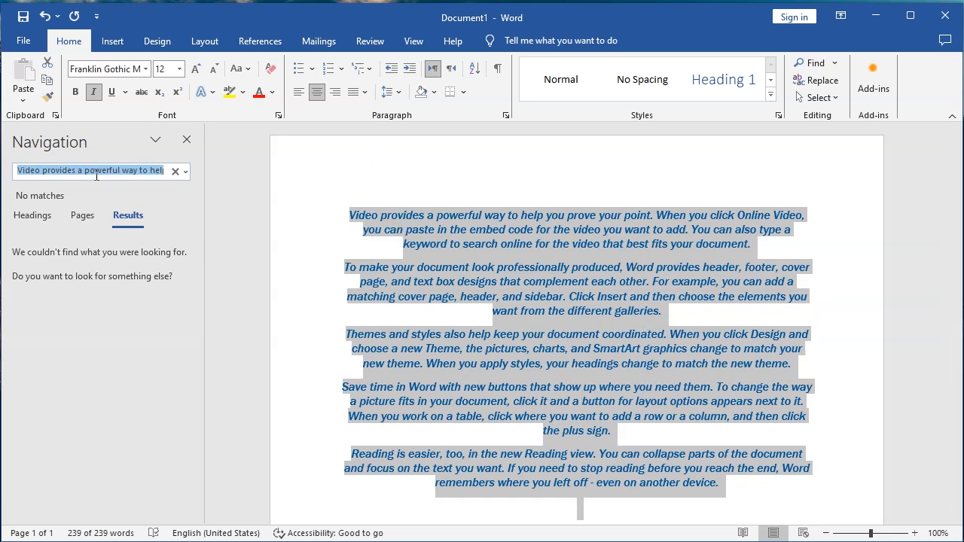
click(175, 171)
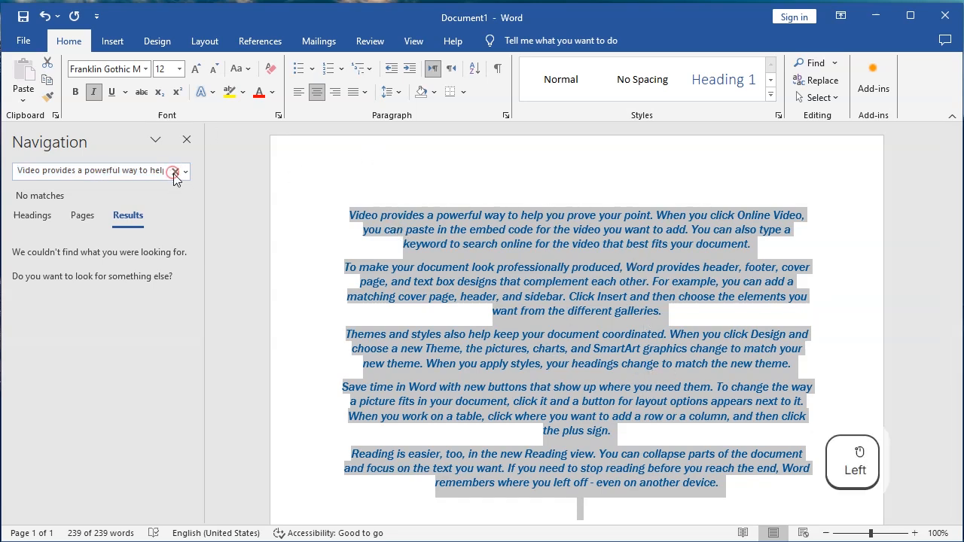
click(147, 172)
text(v)
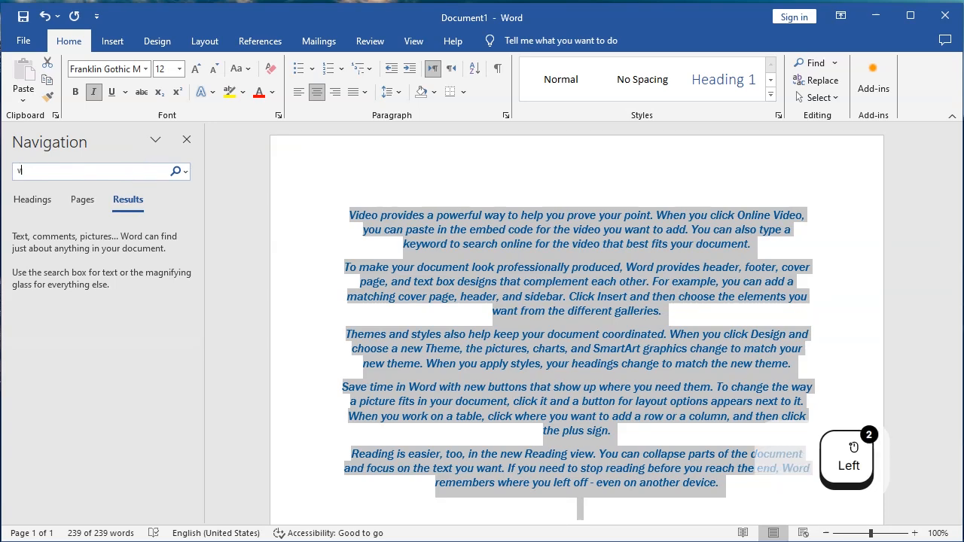
text(ideo)
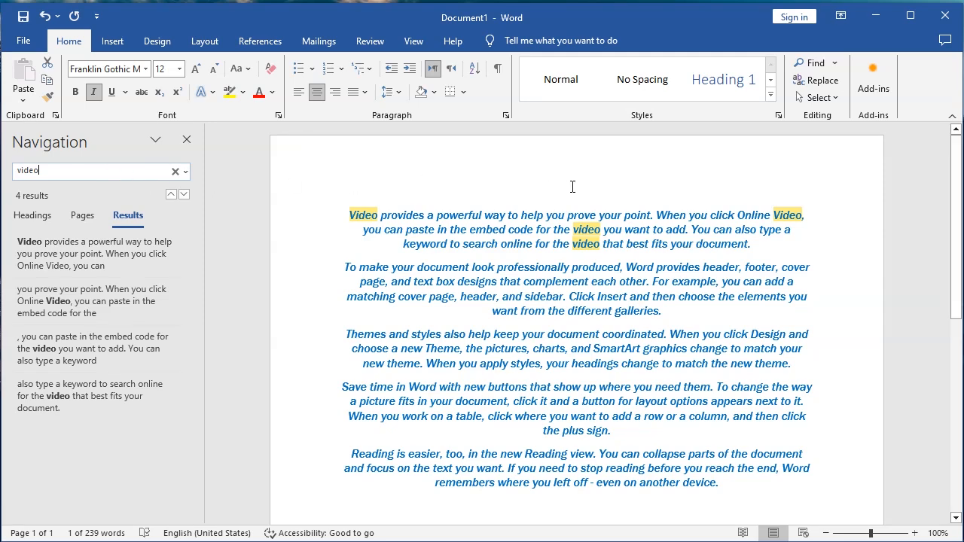
click(186, 142)
Open Find and Replace for the whole document with video to find and photo as the replacement.
key(ctrl+a)
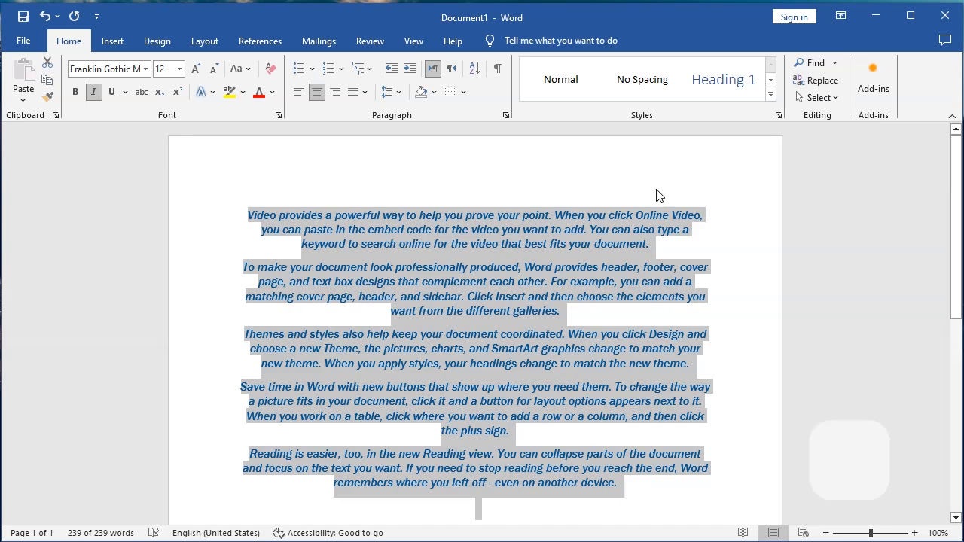
key(ctrl+h)
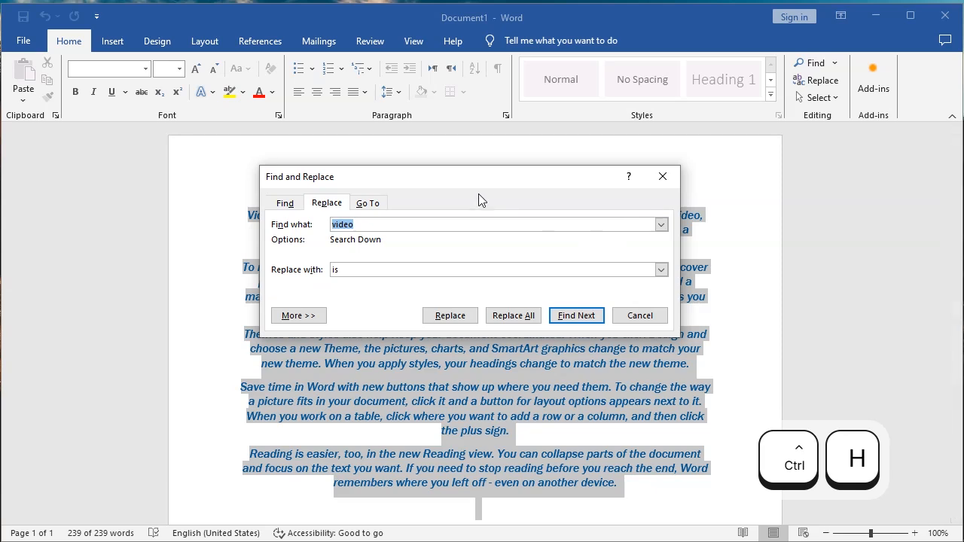
drag(488, 176, 732, 123)
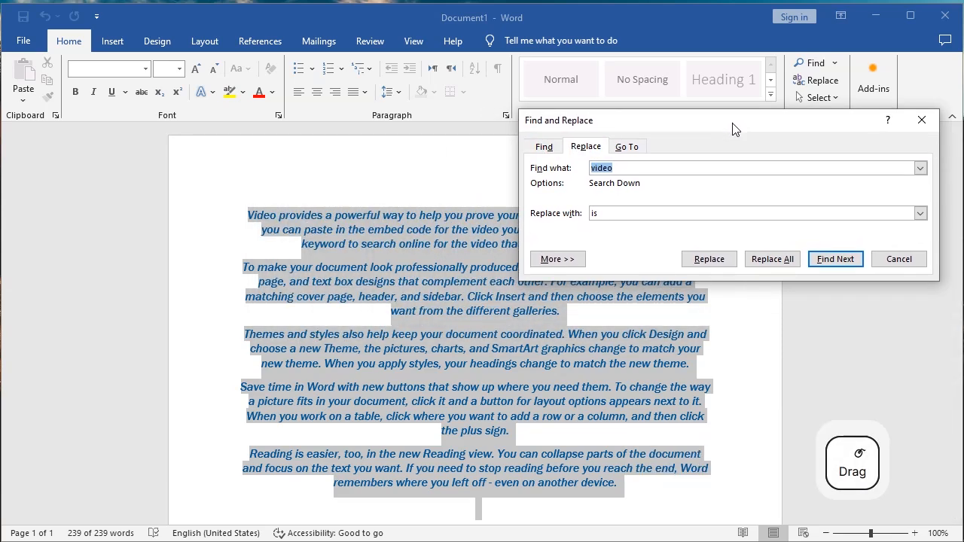
click(619, 168)
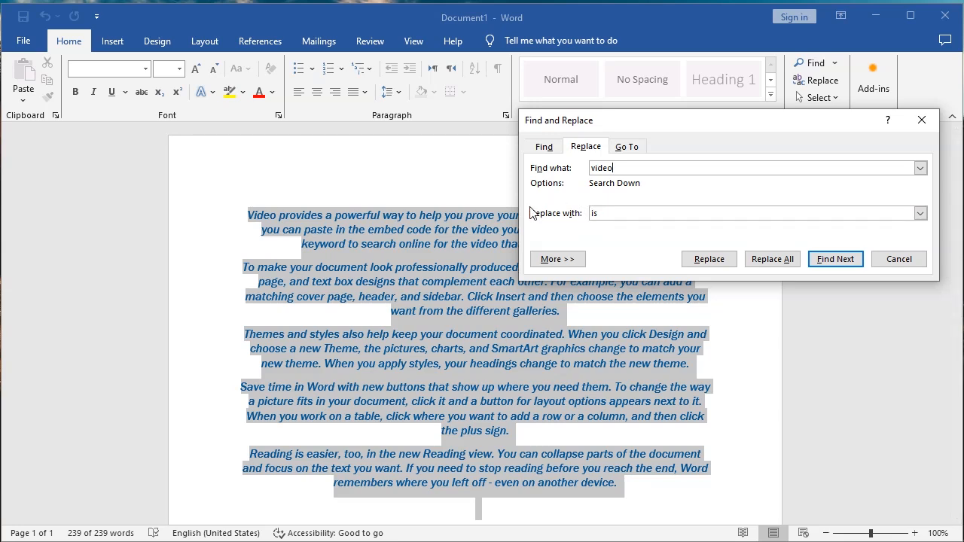
drag(609, 211, 570, 210)
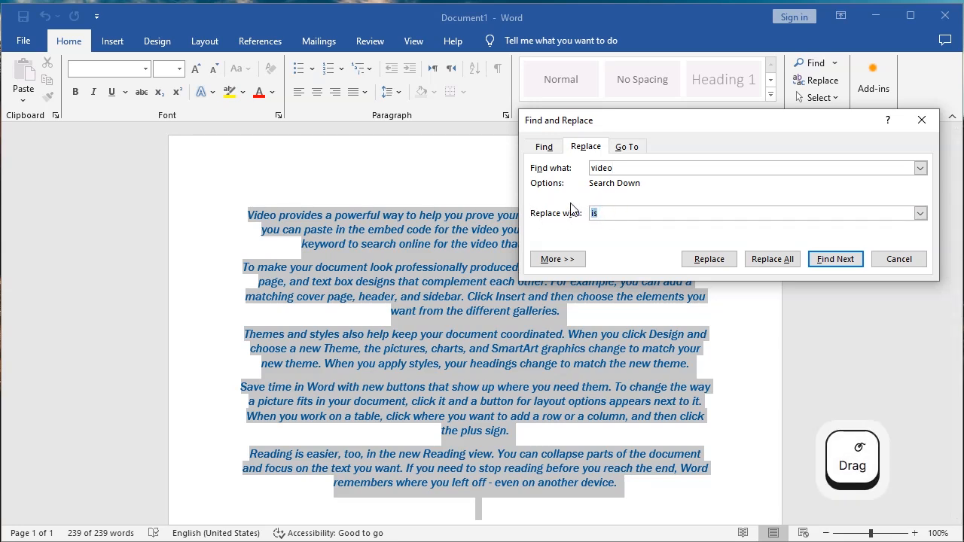
text(photo)
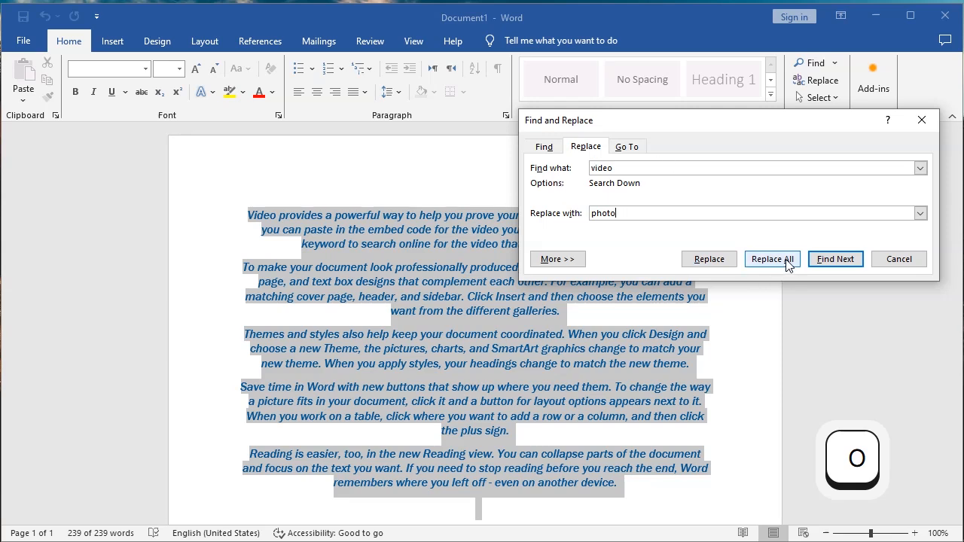
Step through each occurrence of video in the document one at a time.
drag(704, 125, 711, 41)
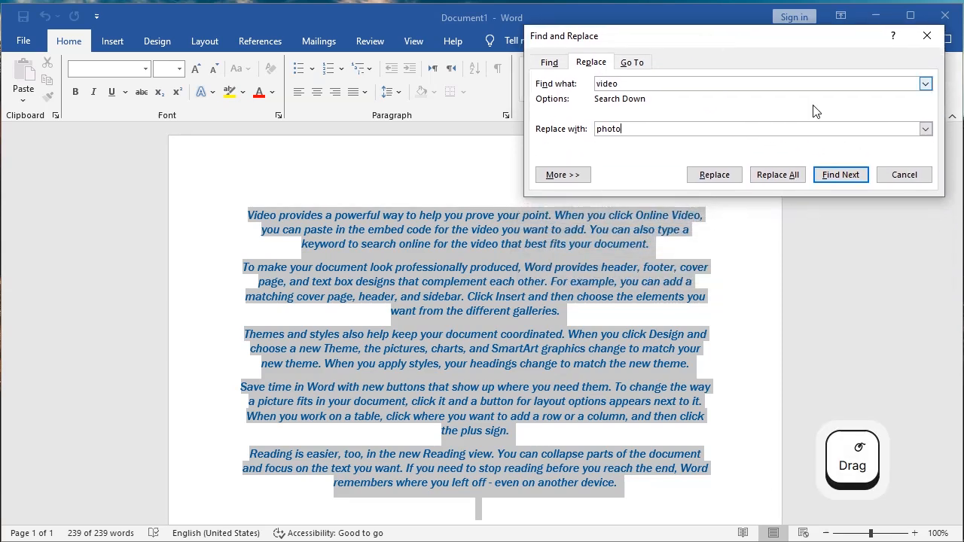
click(842, 174)
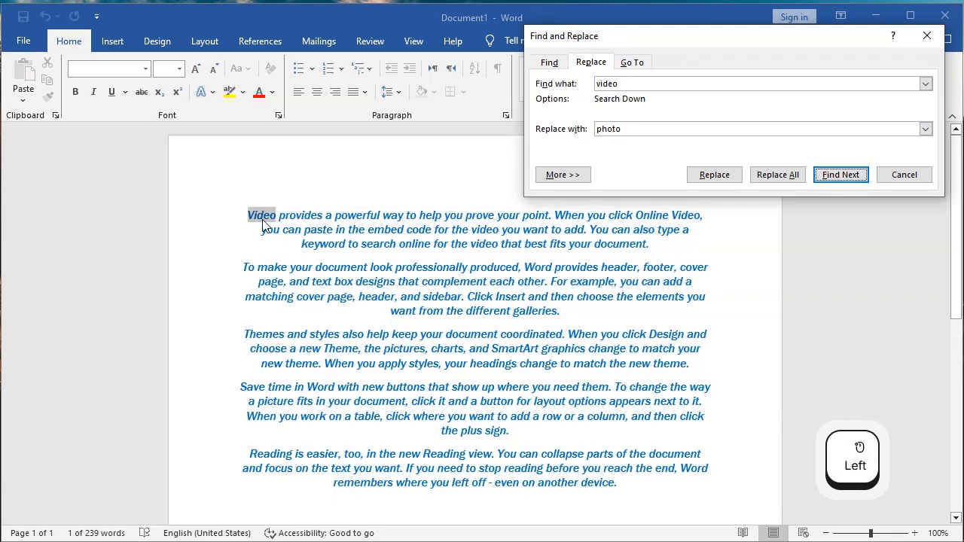
click(852, 182)
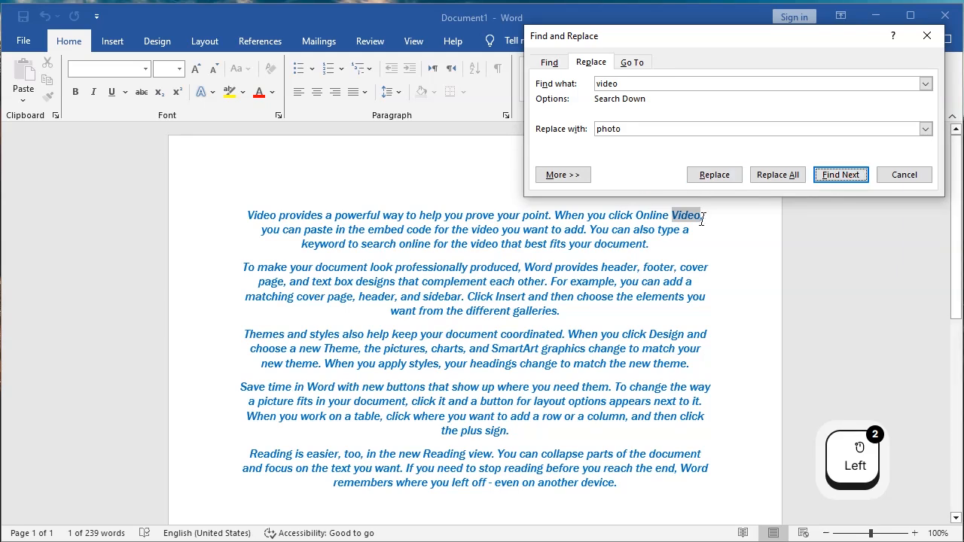
click(840, 180)
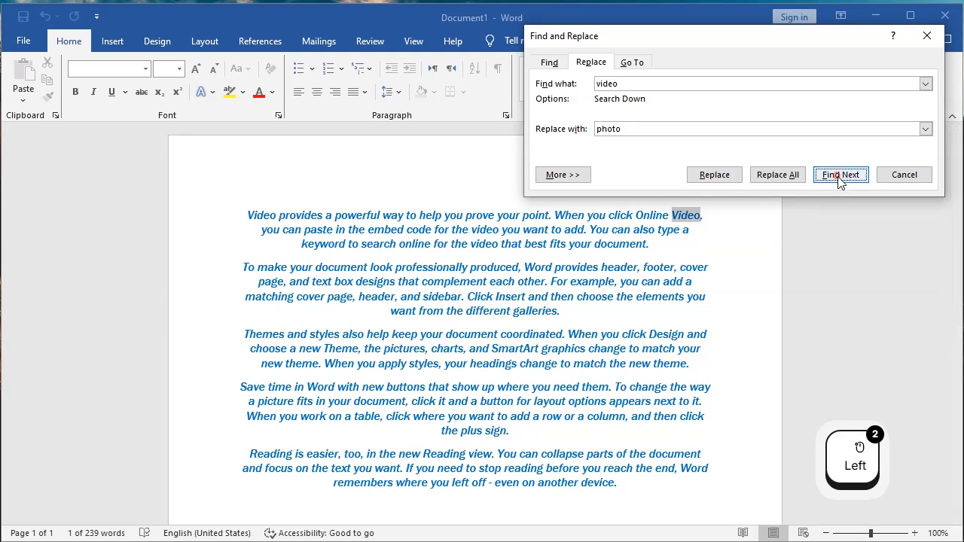
click(839, 179)
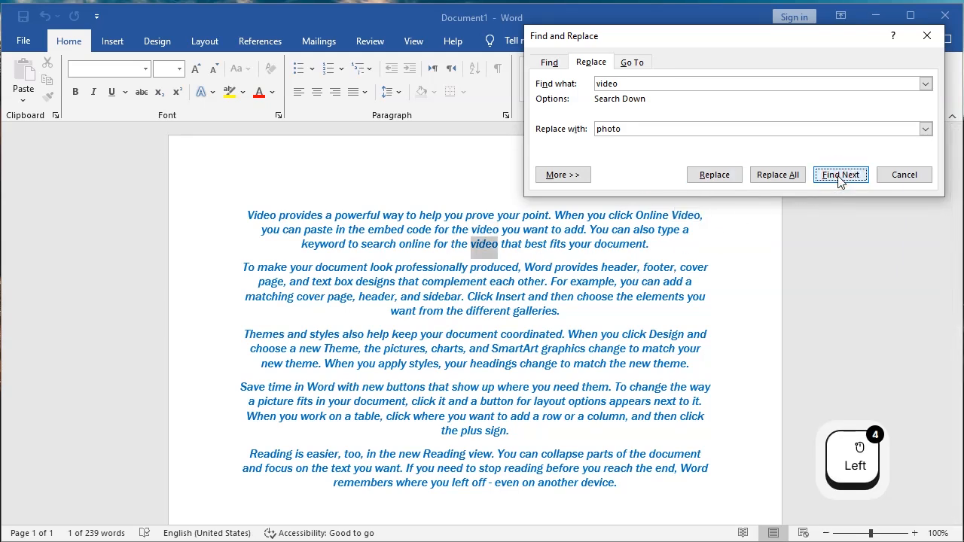
click(839, 179)
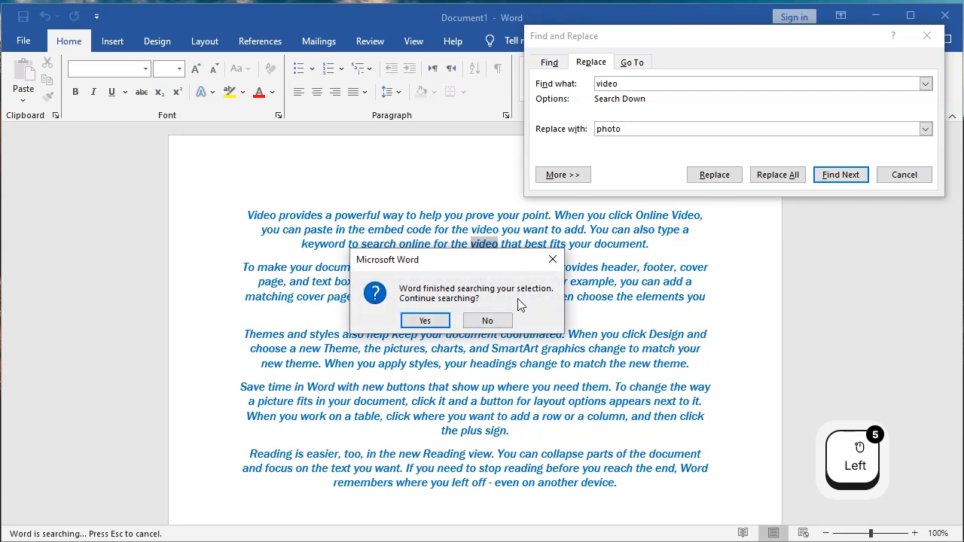
click(419, 320)
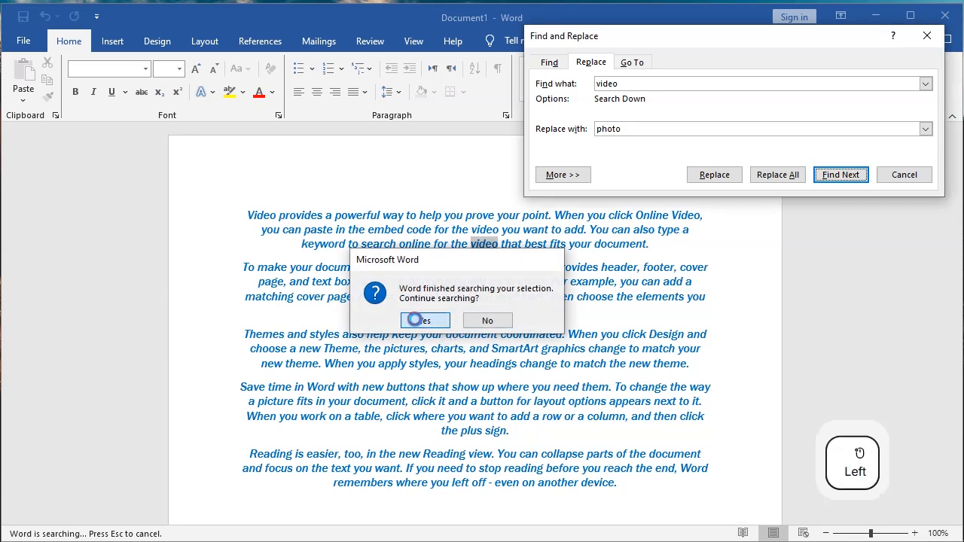
click(459, 322)
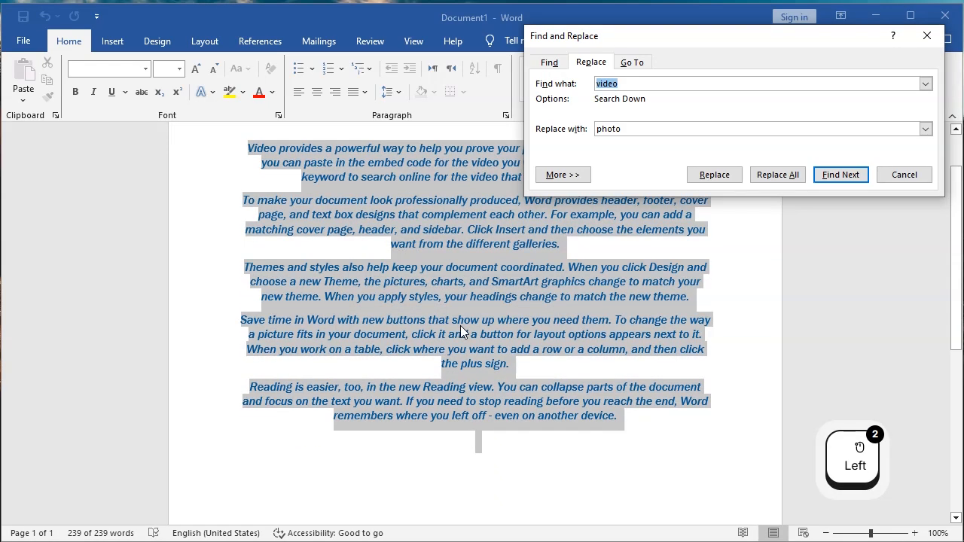
click(840, 174)
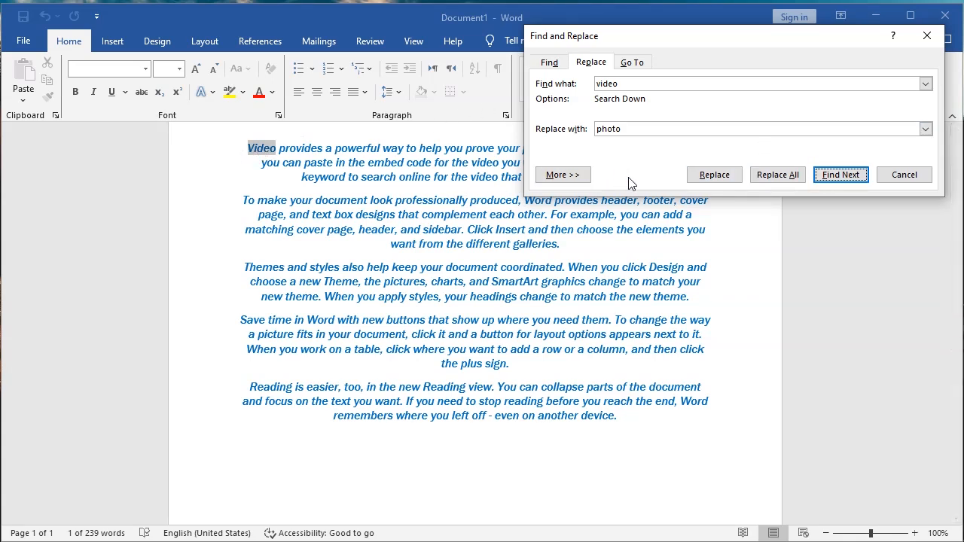
Replace the currently found occurrence of Video with photo.
click(708, 181)
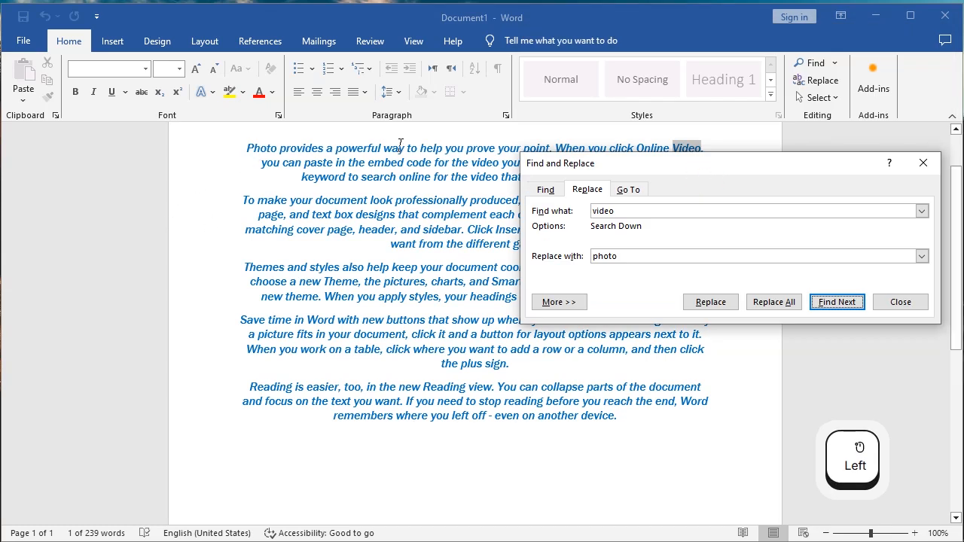
drag(585, 163, 513, 226)
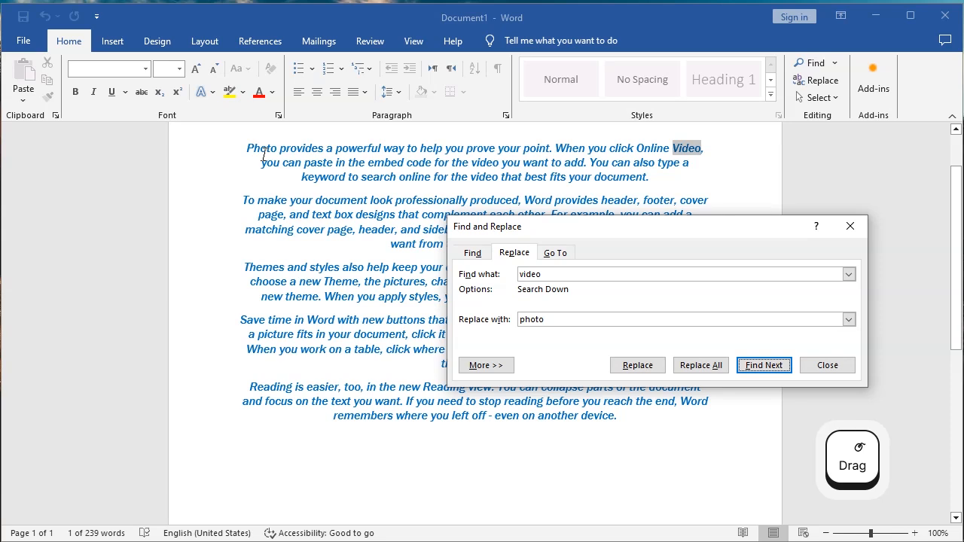
drag(738, 227, 312, 179)
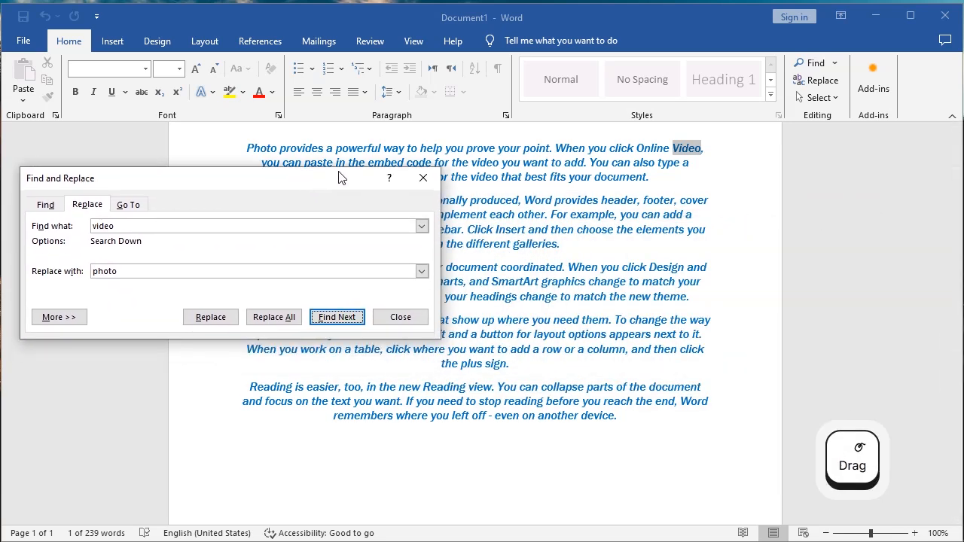
drag(284, 176, 159, 137)
Replace all remaining occurrences of video with photo, continue from the beginning, and close Find and Replace.
click(148, 279)
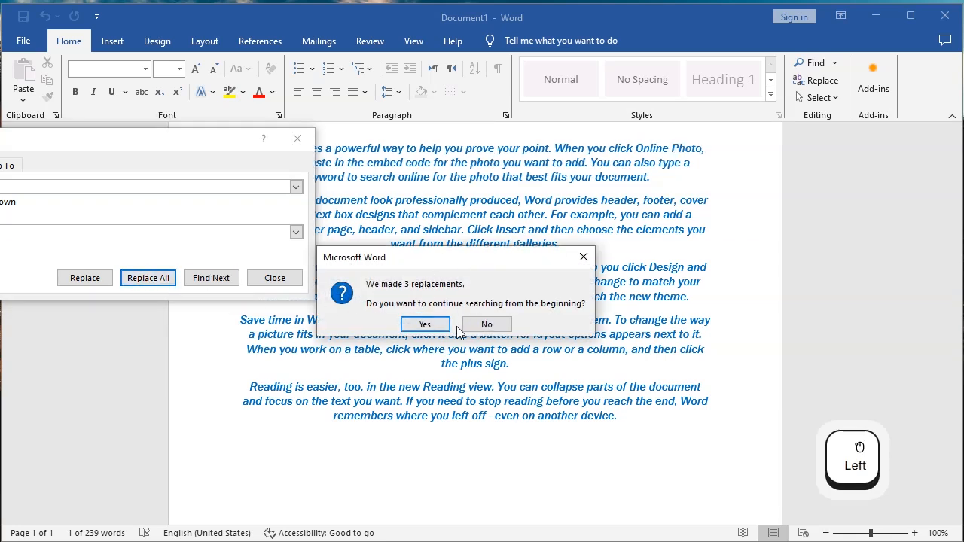
drag(71, 135, 374, 55)
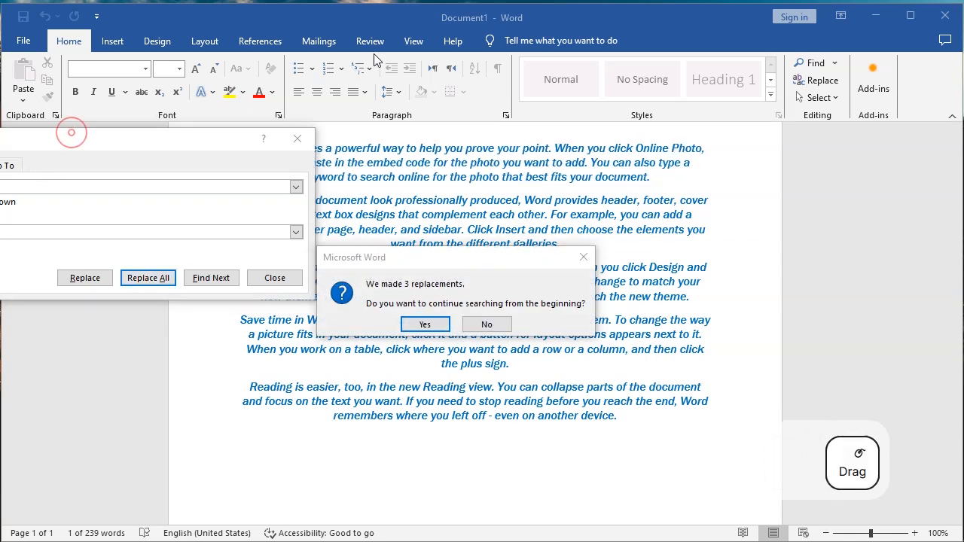
click(437, 326)
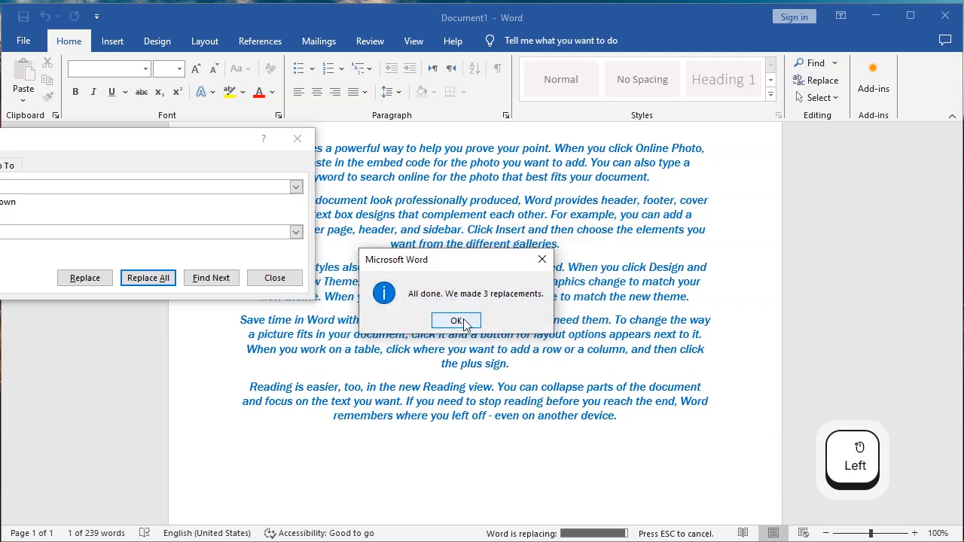
click(460, 322)
drag(114, 142, 780, 237)
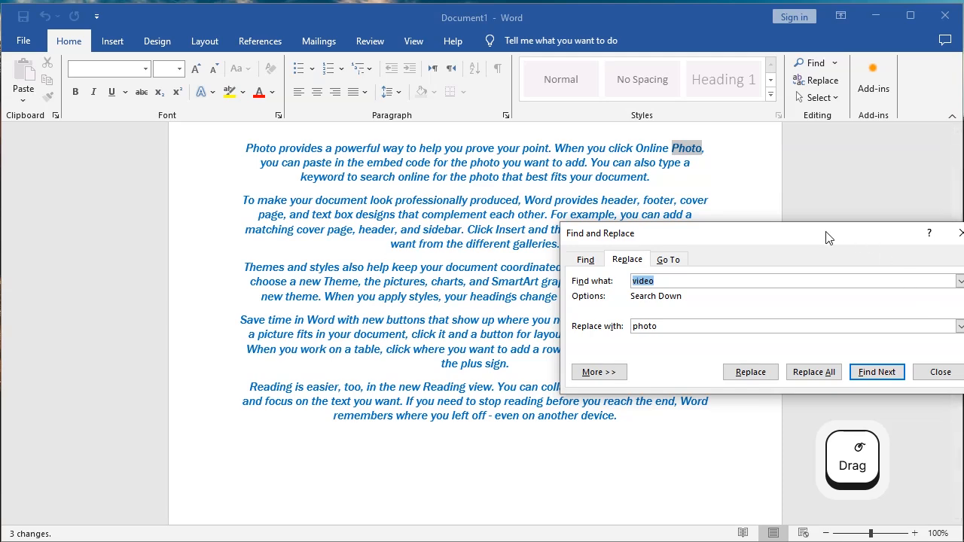
drag(823, 232, 519, 205)
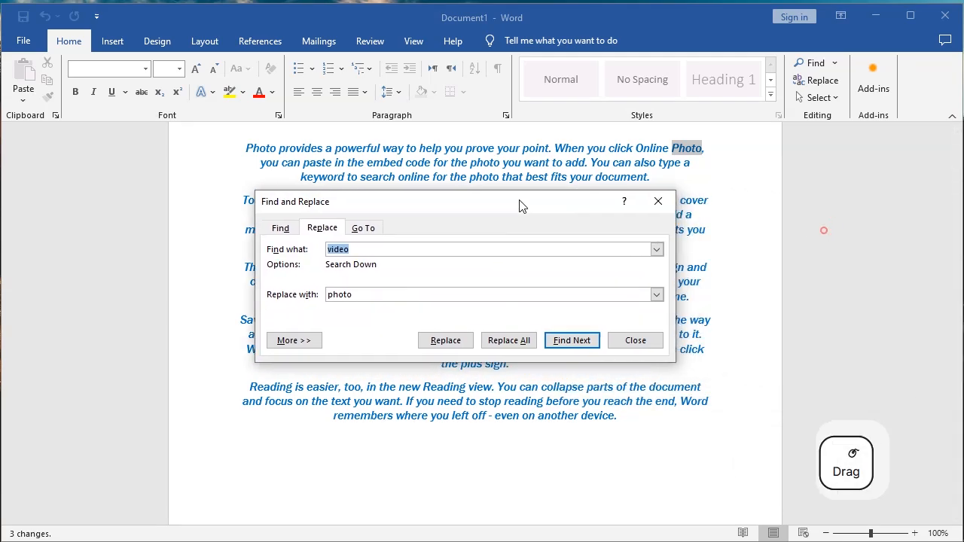
click(628, 341)
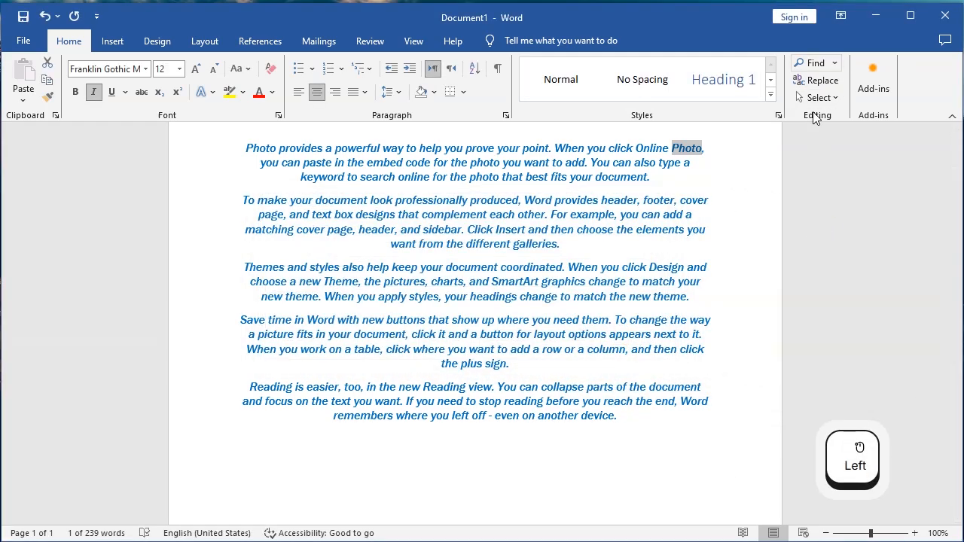
Examine the Select options and select all of the document's text in different ways, then deselect it.
click(833, 98)
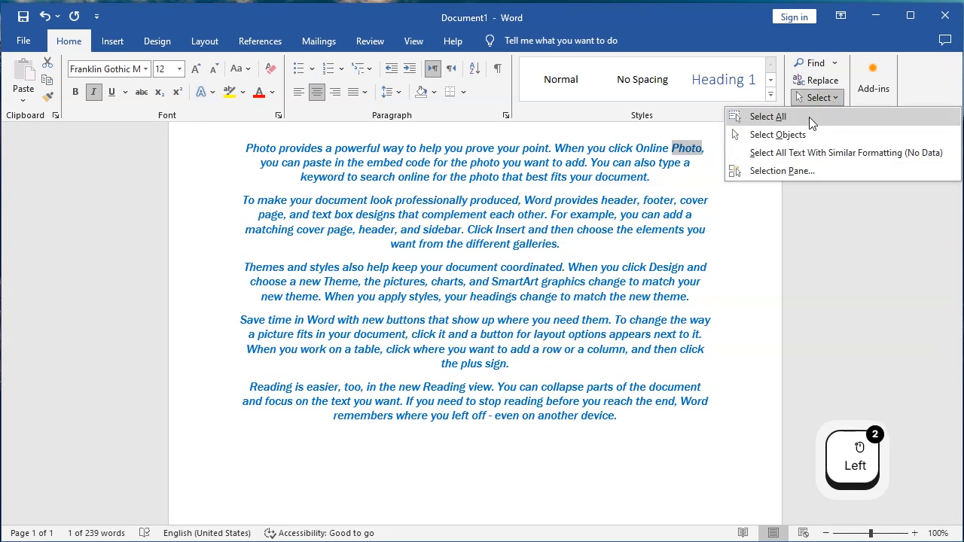
click(526, 331)
click(542, 309)
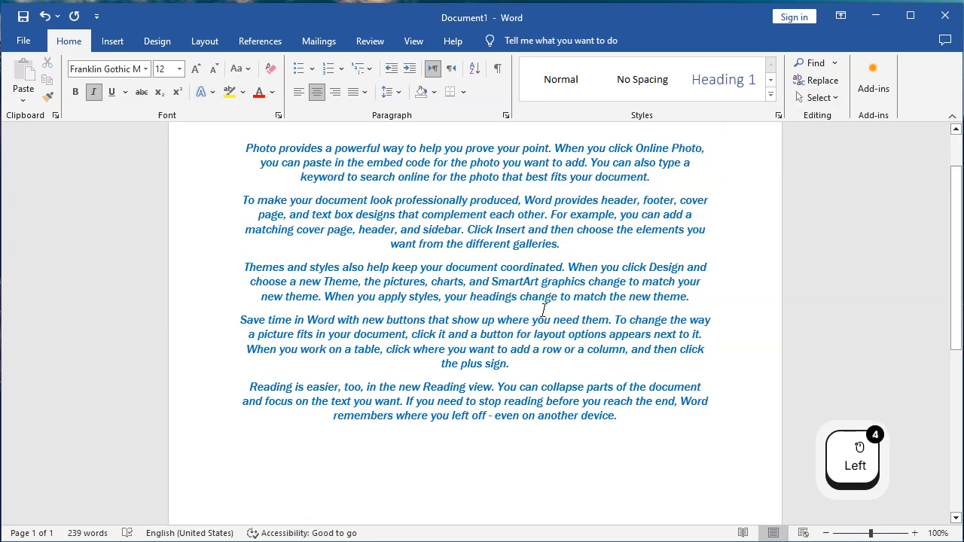
key(ctrl+a)
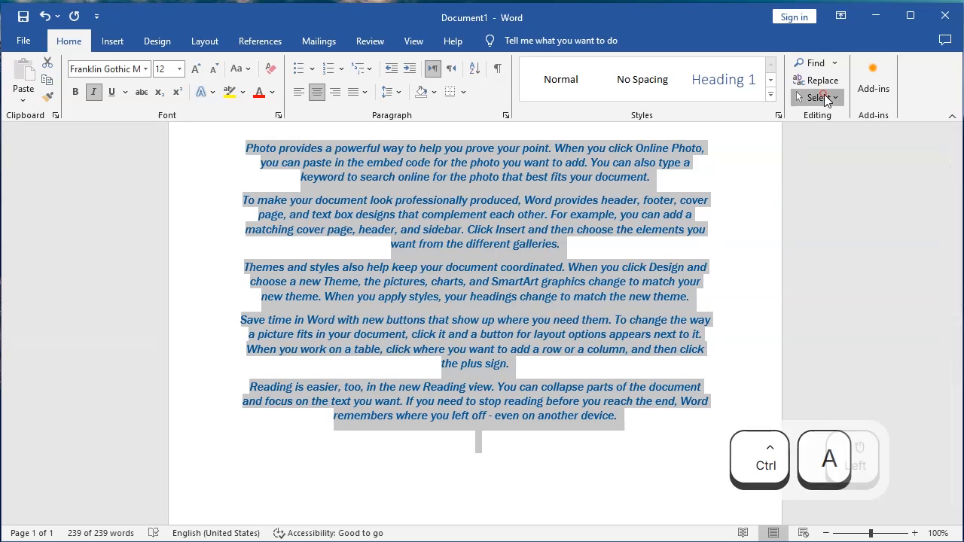
click(817, 97)
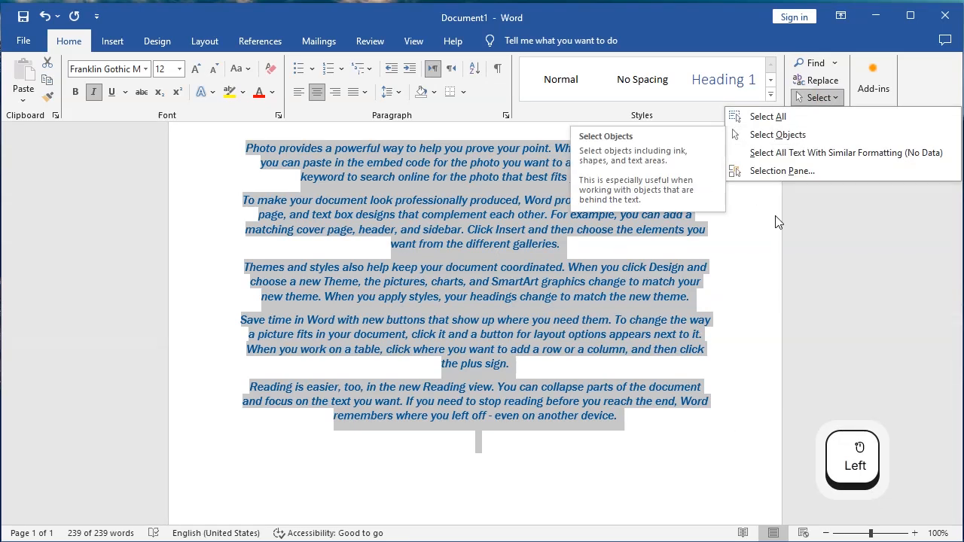
click(576, 248)
click(567, 245)
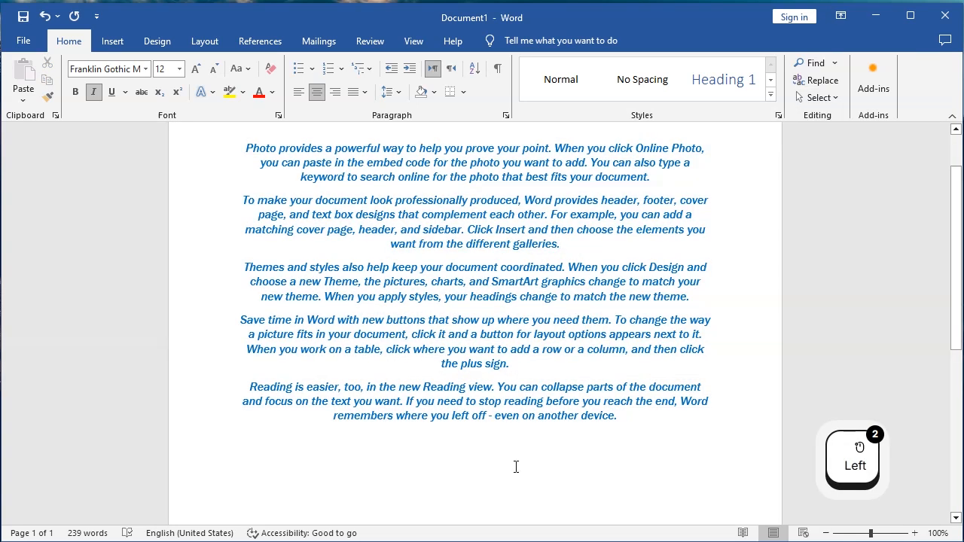
drag(634, 419, 204, 153)
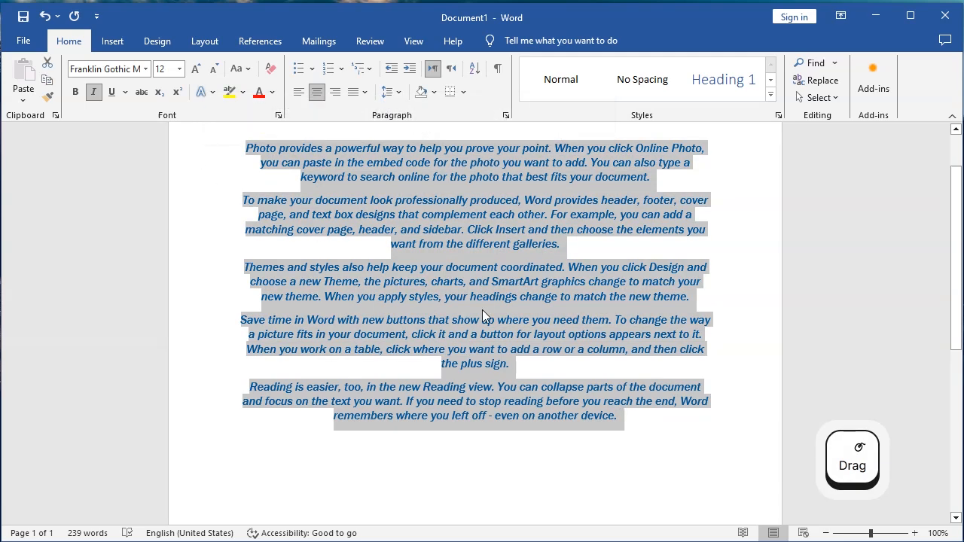
click(534, 307)
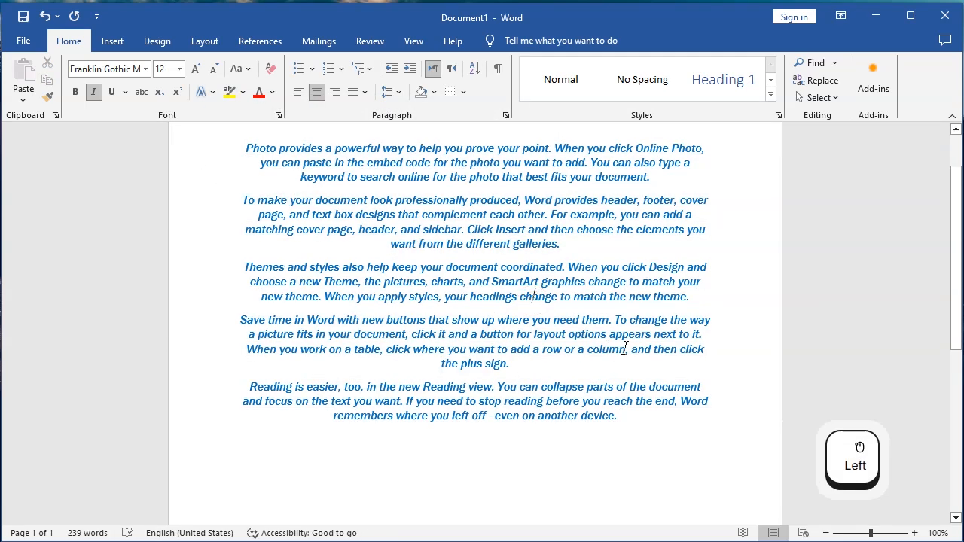
Add the Read My Document add-in from the Popular Add-ins list.
scroll(744, 209, up, 1)
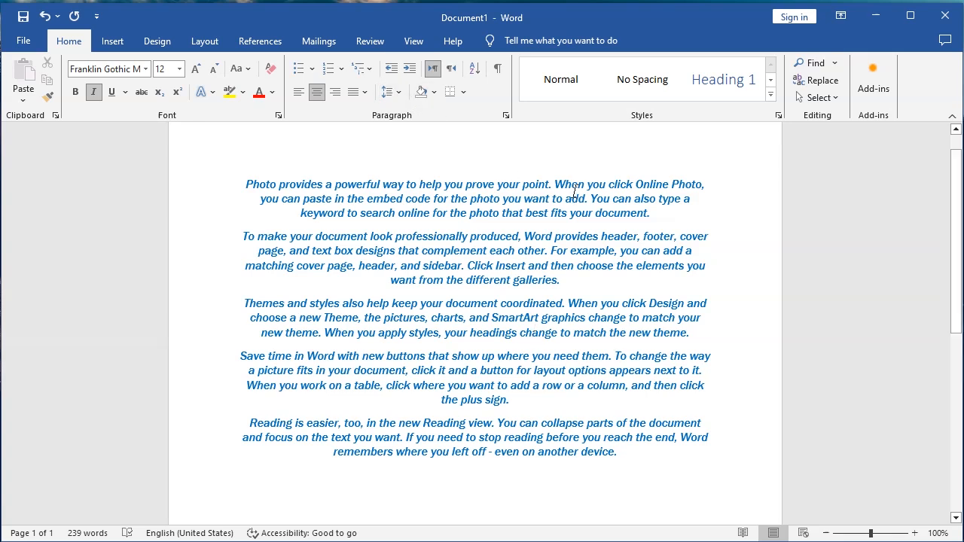
click(864, 94)
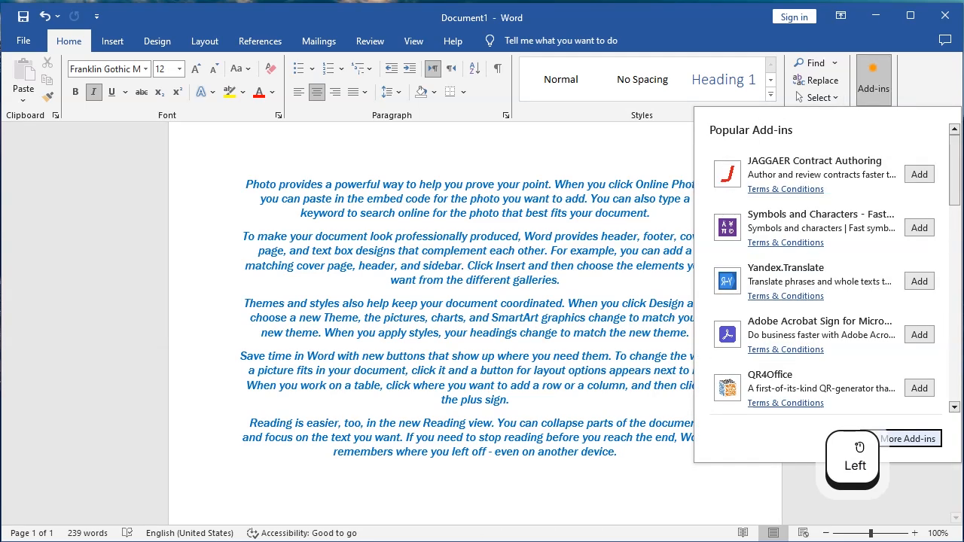
drag(955, 167, 958, 316)
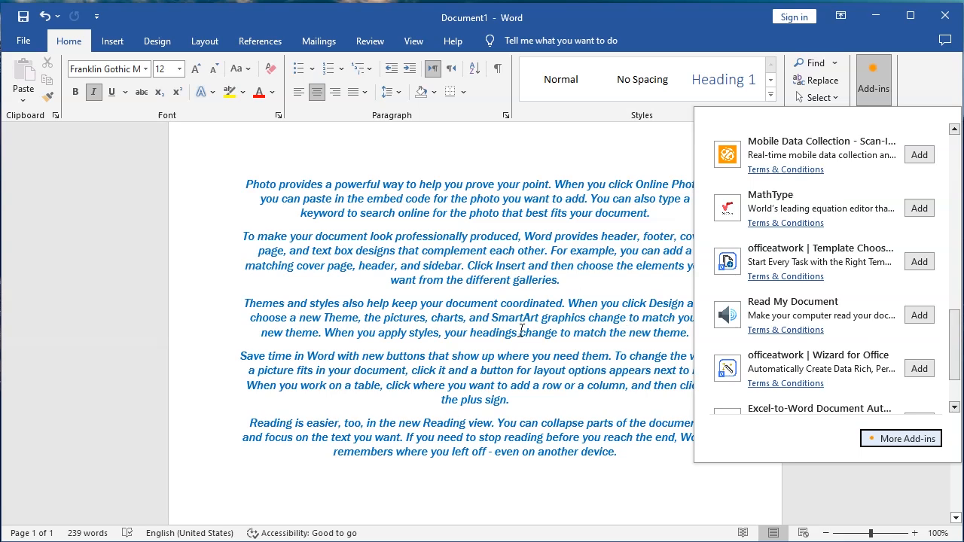
click(920, 315)
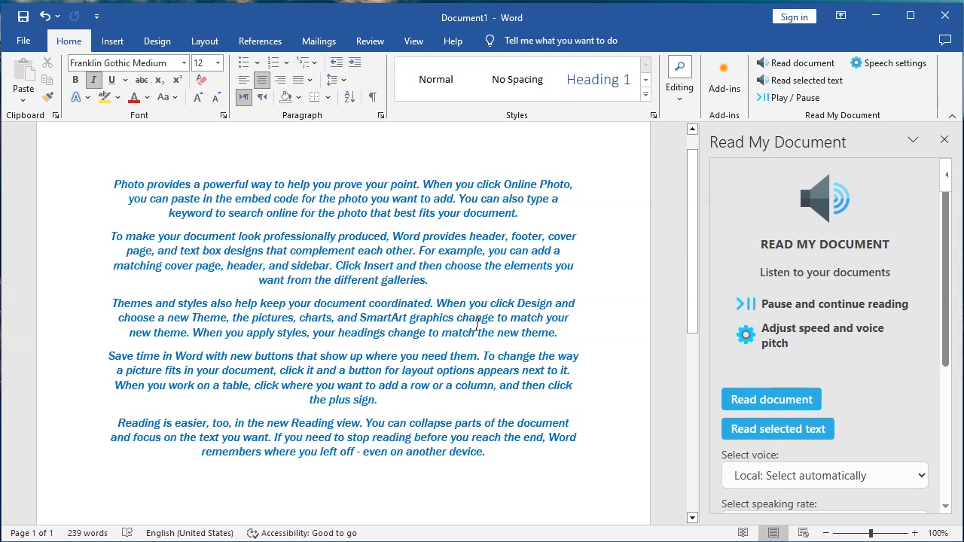
Start reading the whole document aloud from the Read My Document pane, then pause playback.
scroll(478, 324, down, 1)
scroll(477, 322, up, 1)
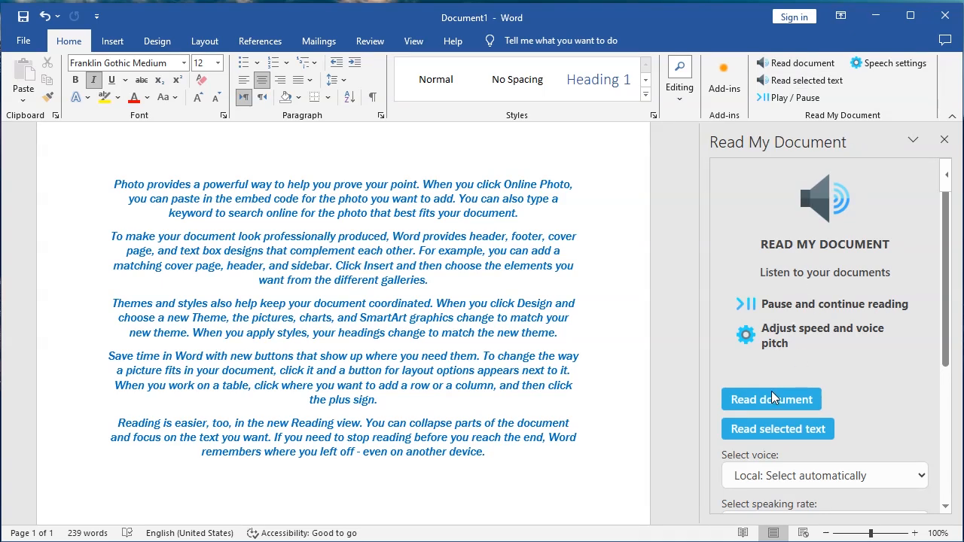
scroll(771, 390, down, 2)
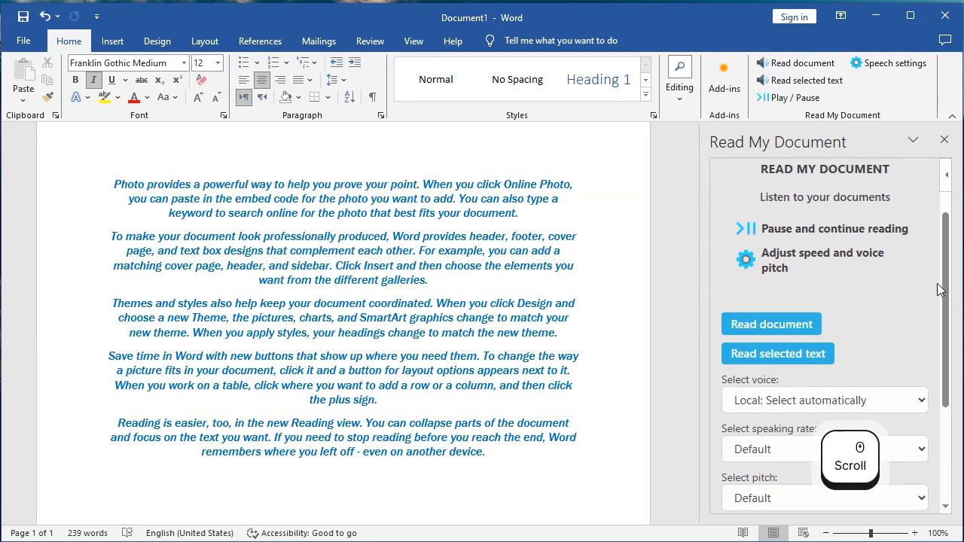
drag(945, 284, 945, 313)
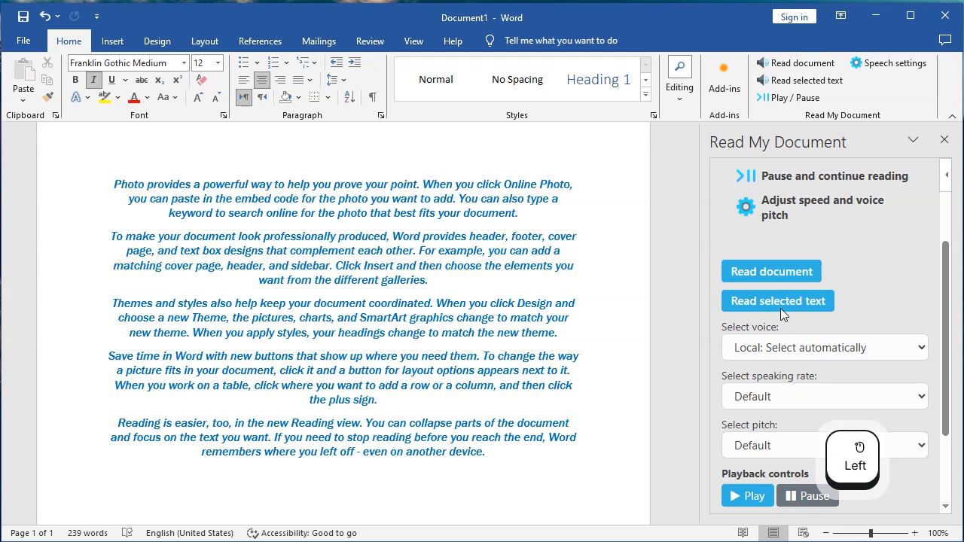
click(759, 270)
drag(945, 325, 820, 388)
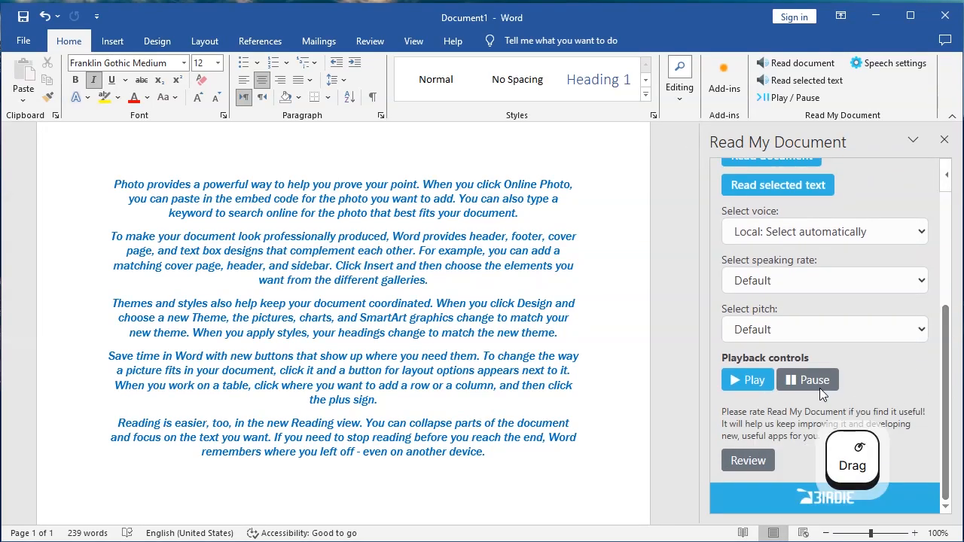
click(786, 381)
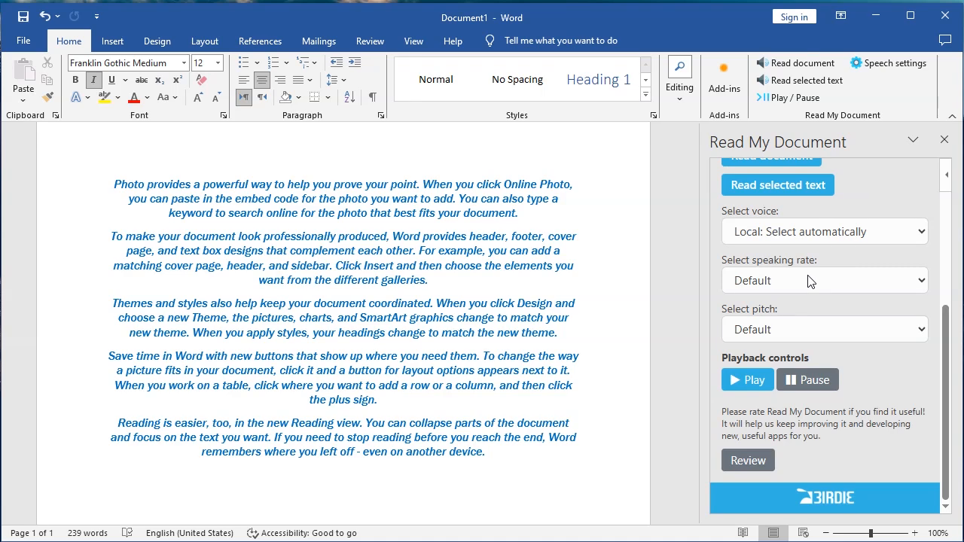
Change the add-in voice to Cloud: (fi-FI, Heidi), read the document again and pause it.
click(896, 233)
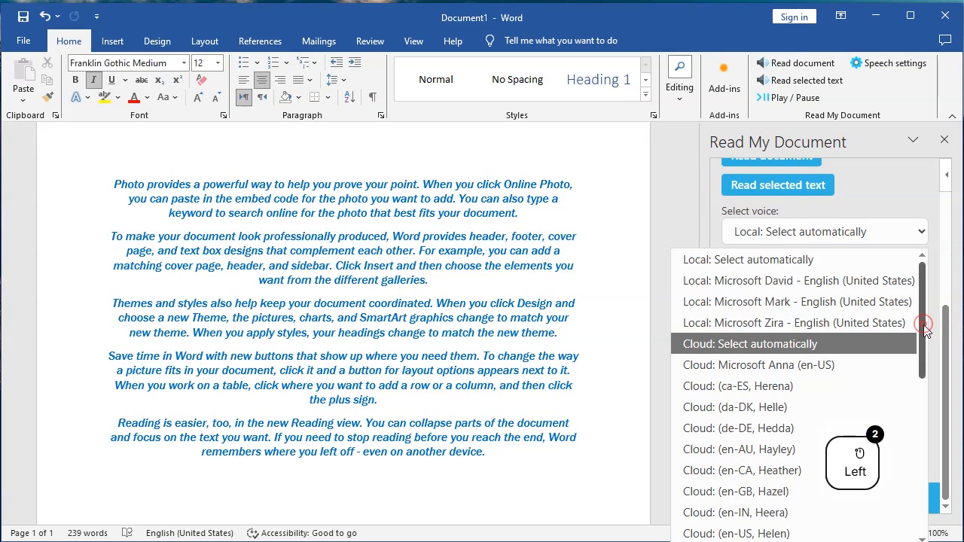
drag(924, 324, 922, 384)
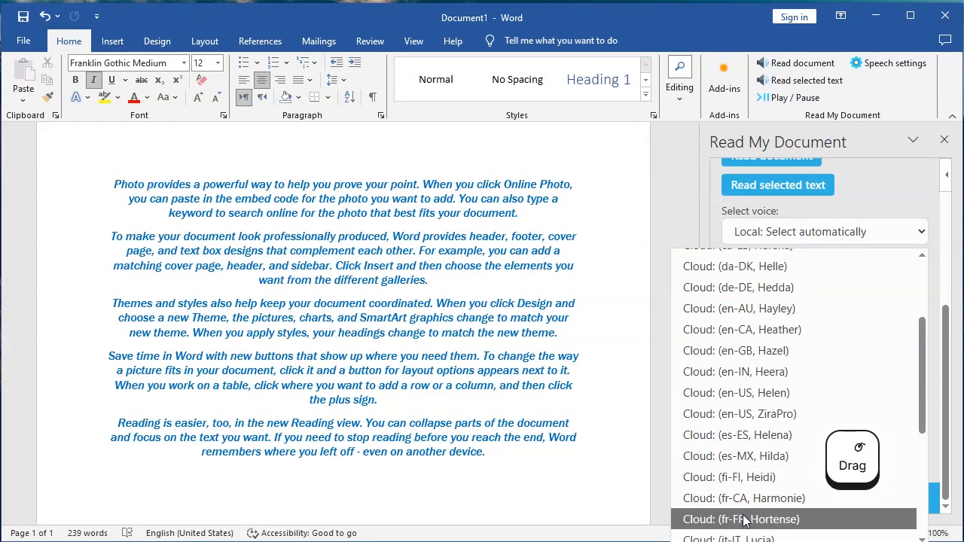
click(755, 477)
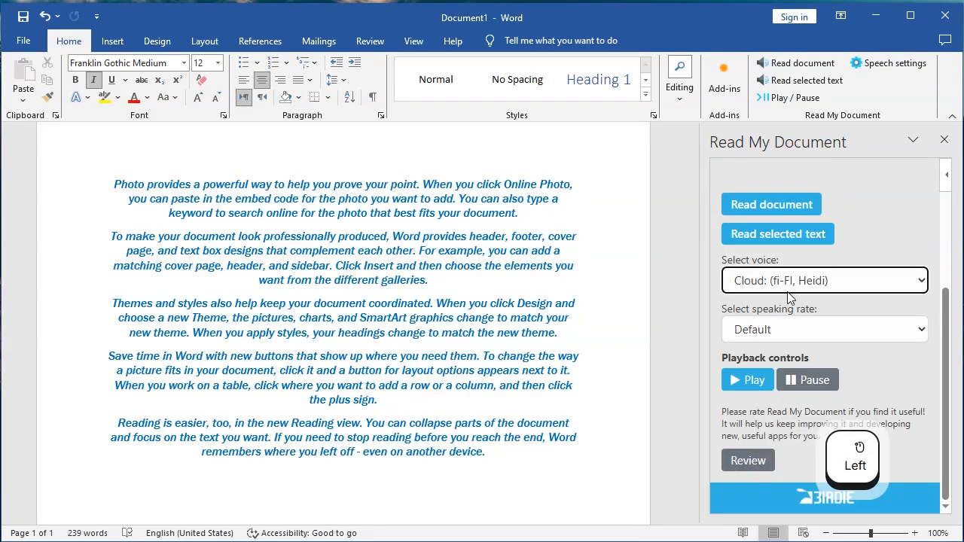
click(766, 207)
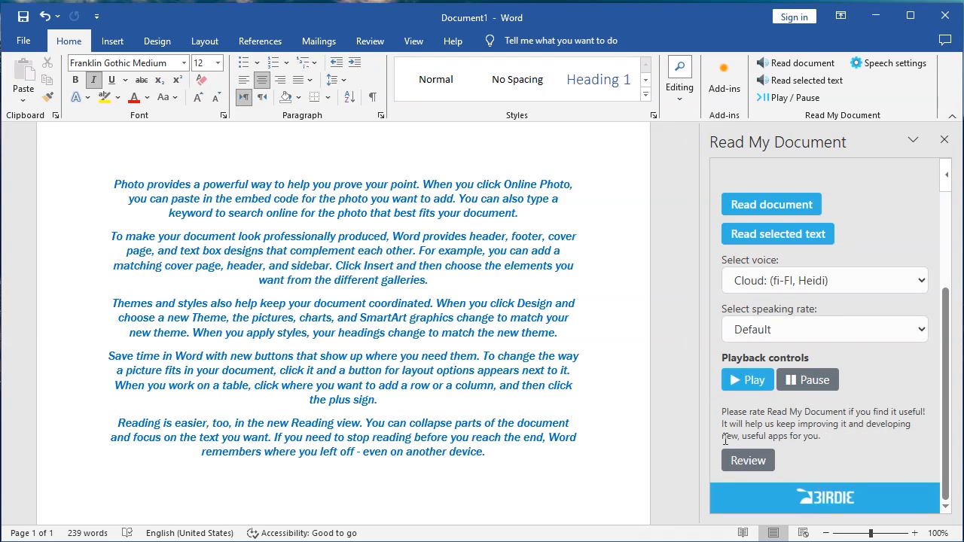
click(817, 382)
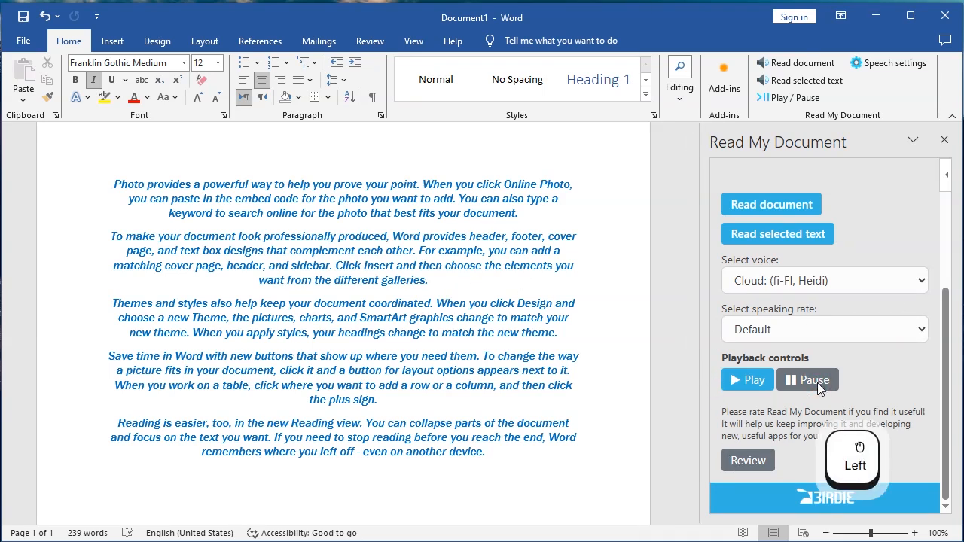
Close the Read My Document pane and use the add-in's Read document and Play / Pause commands.
click(944, 140)
click(944, 141)
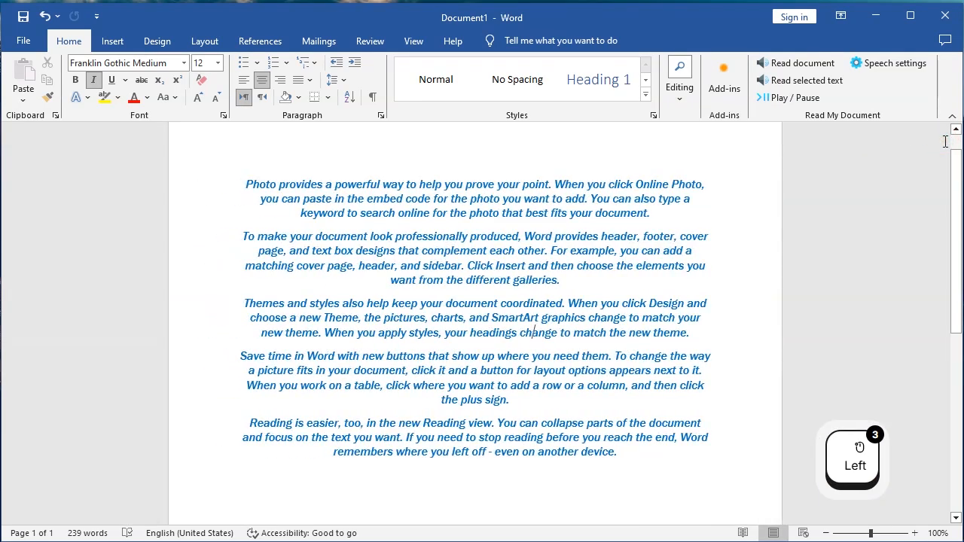
click(790, 66)
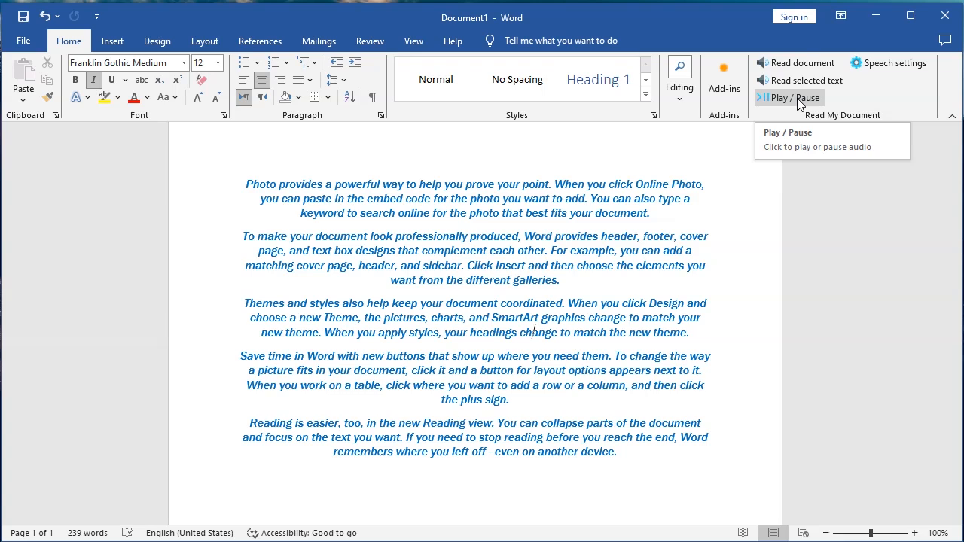
click(797, 100)
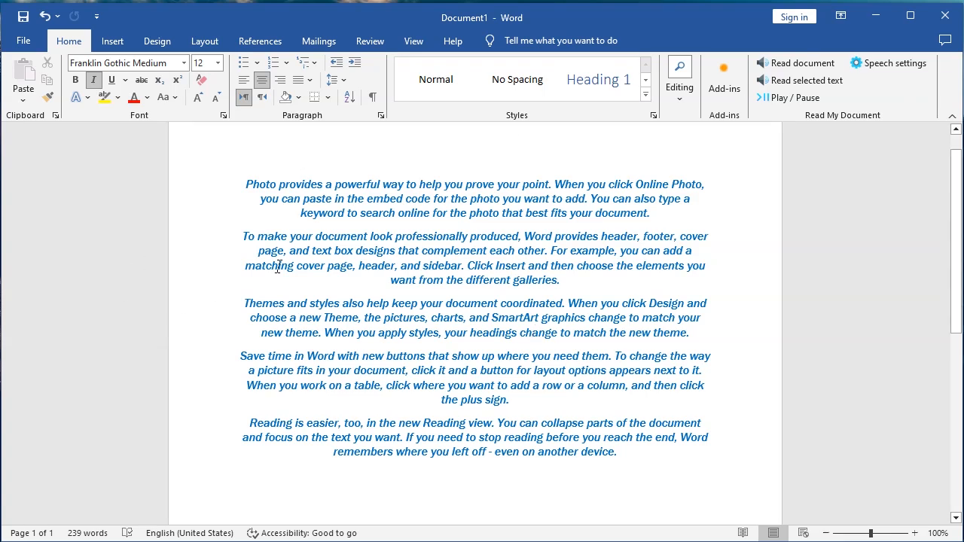
Remove the Read My Document add-in from My Add-ins in Office Add-ins, then close the dialog.
click(20, 42)
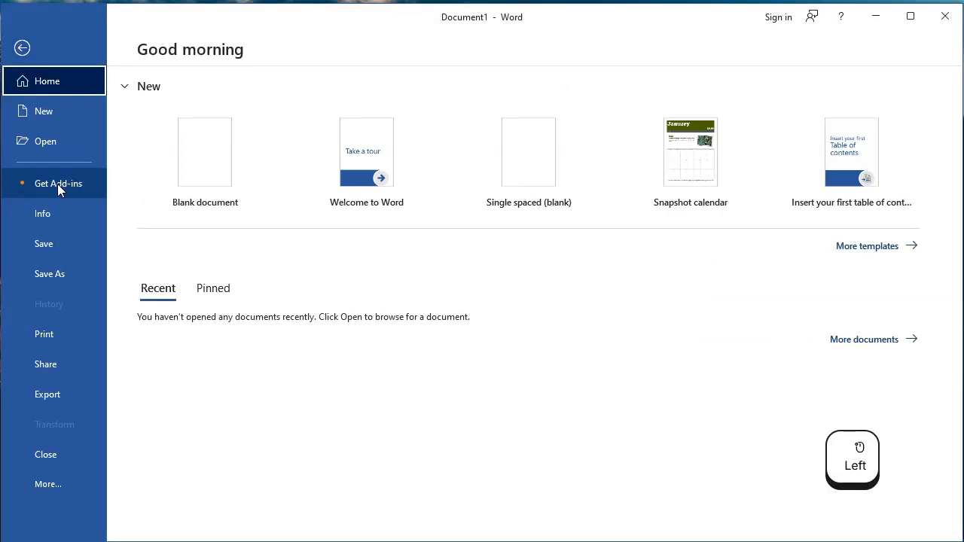
click(55, 187)
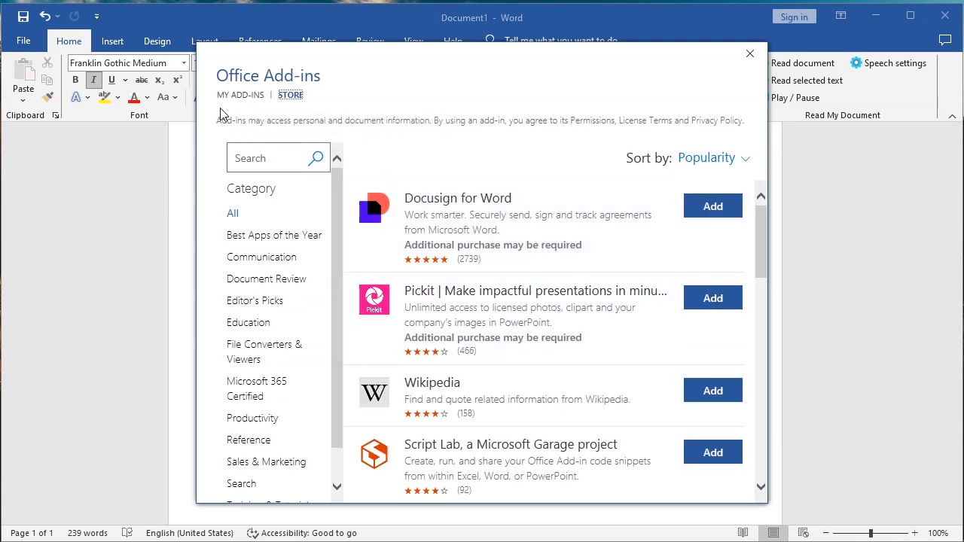
click(240, 98)
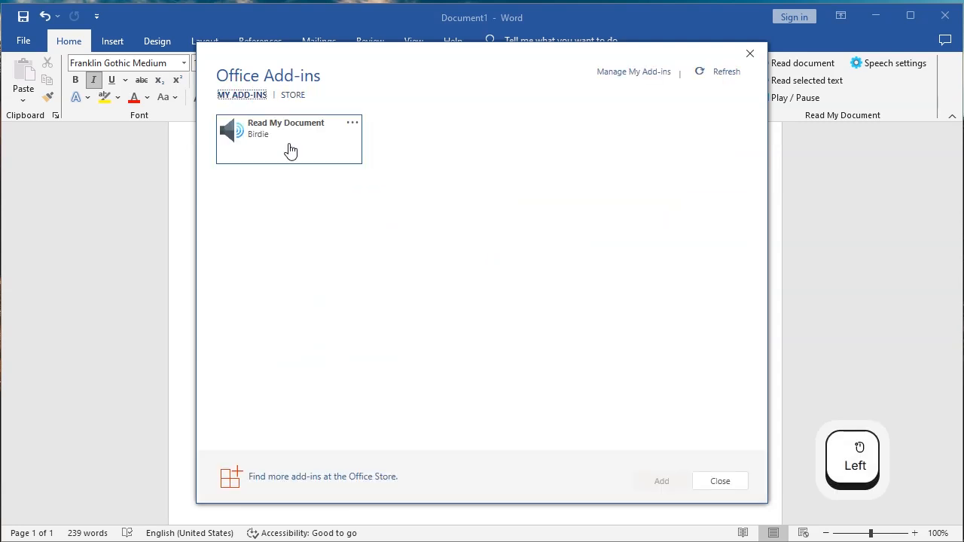
click(355, 123)
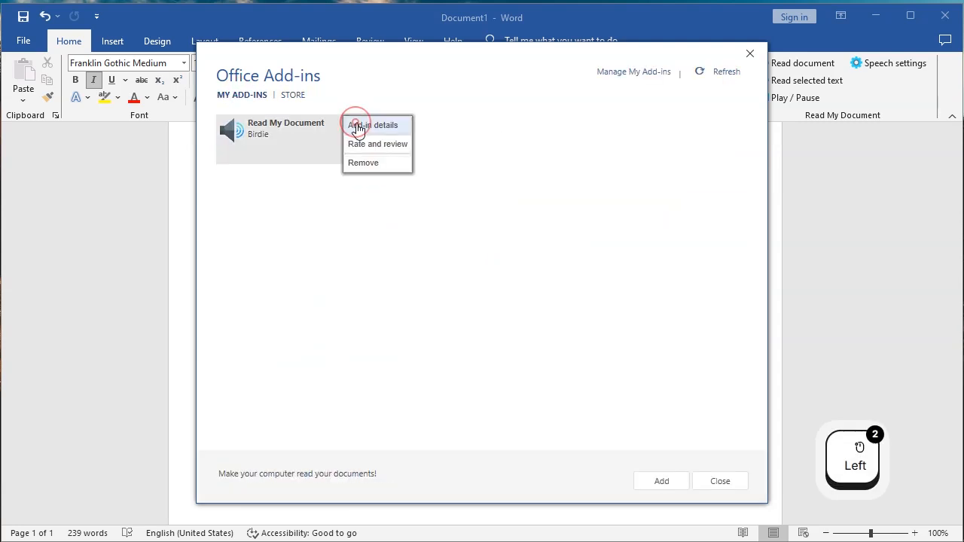
click(358, 167)
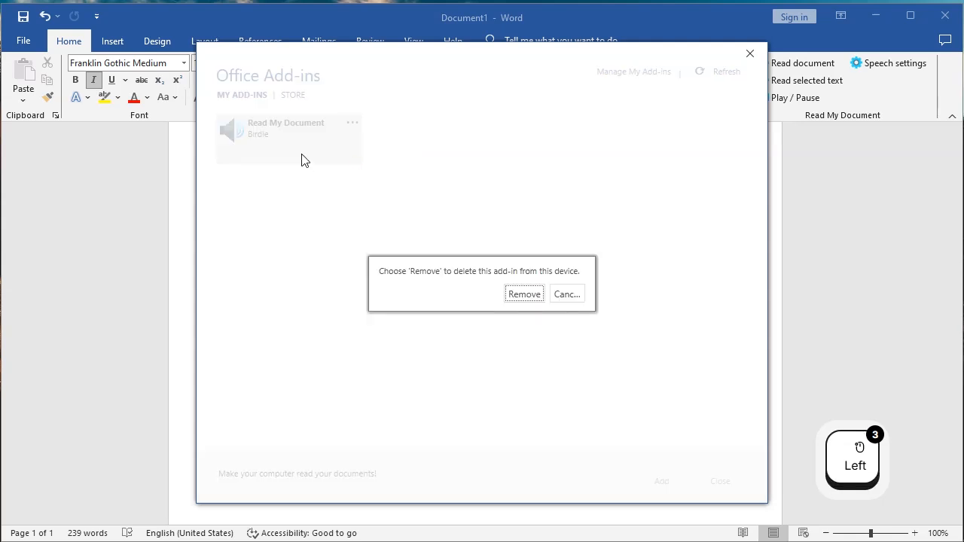
click(525, 295)
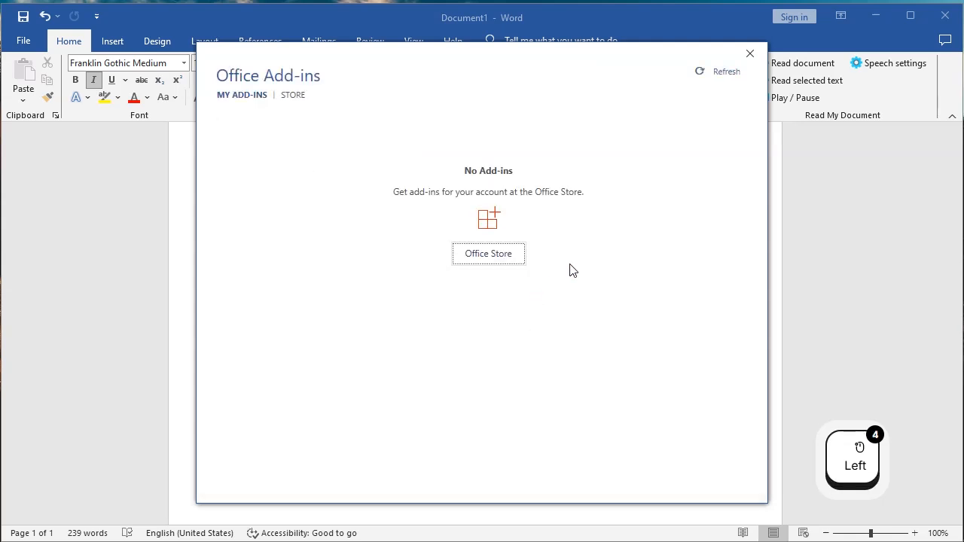
click(750, 55)
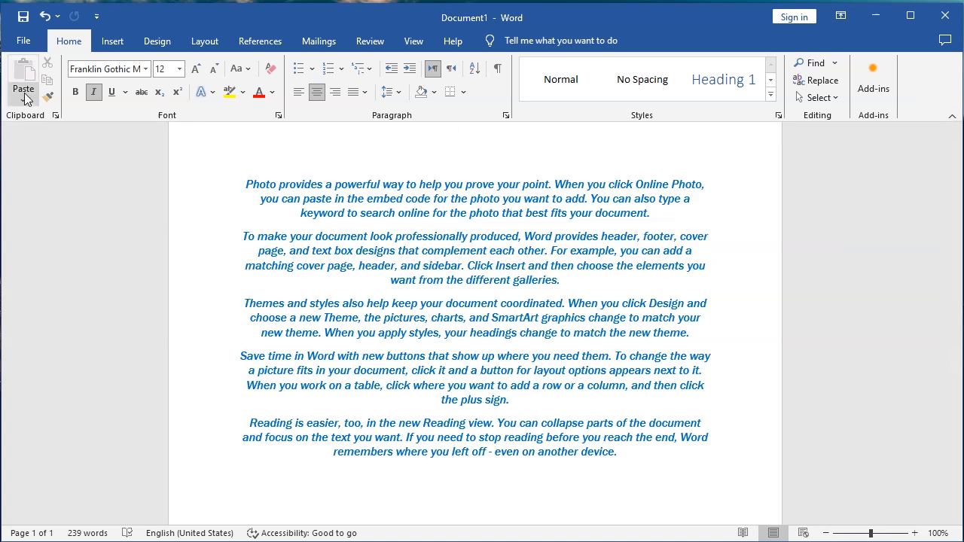
Zoom the document view out to 69%.
scroll(382, 350, down, 1)
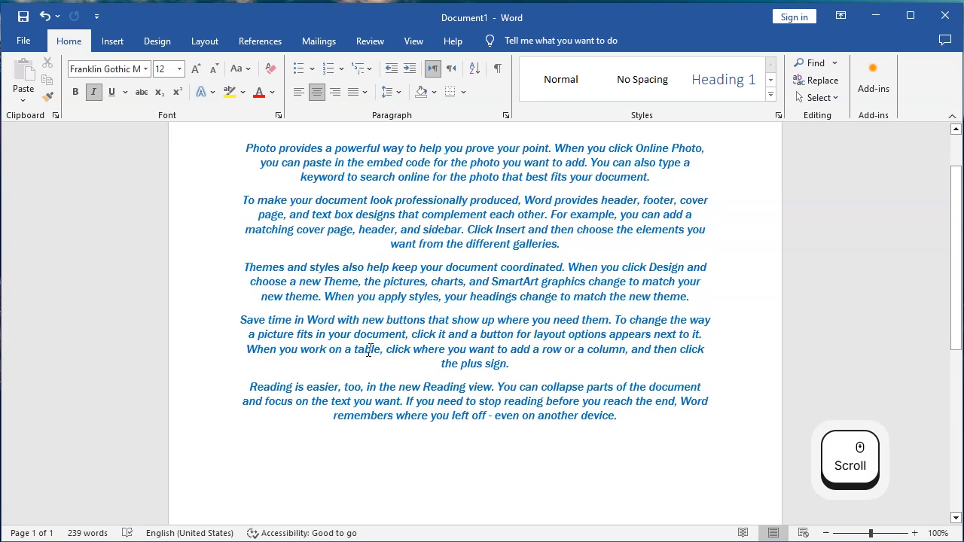
scroll(407, 327, down, 1)
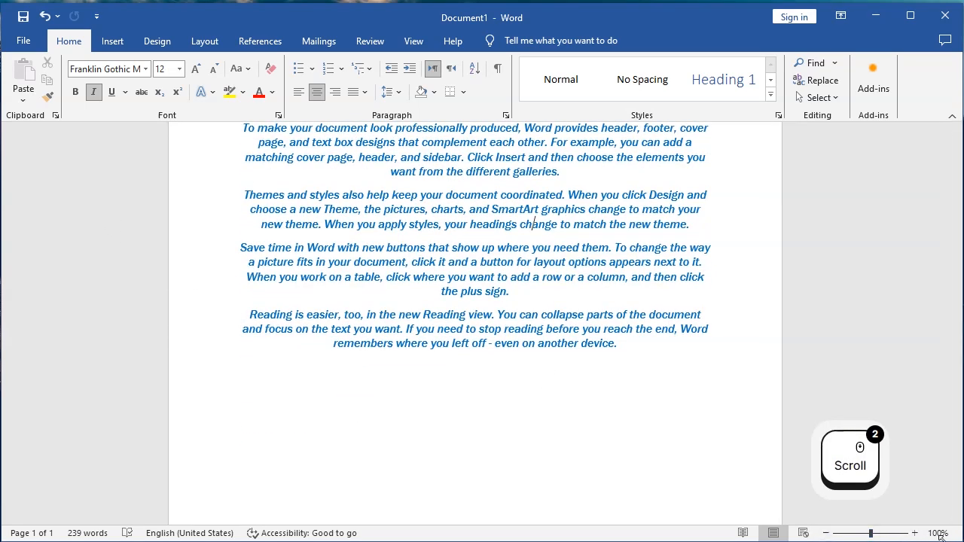
click(870, 533)
mouse_move(870, 535)
mouse_down()
mouse_move(793, 510)
mouse_move(815, 509)
mouse_move(851, 535)
mouse_up()
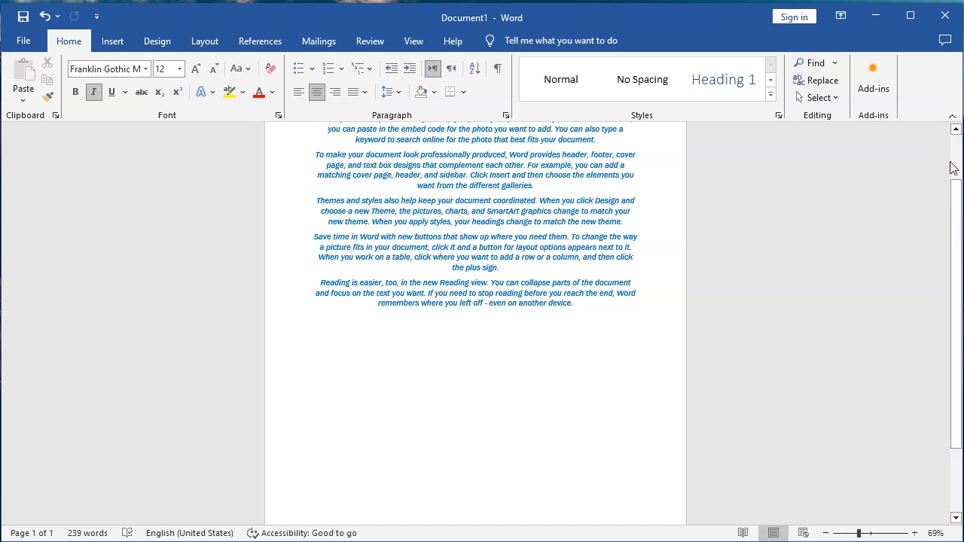
click(955, 156)
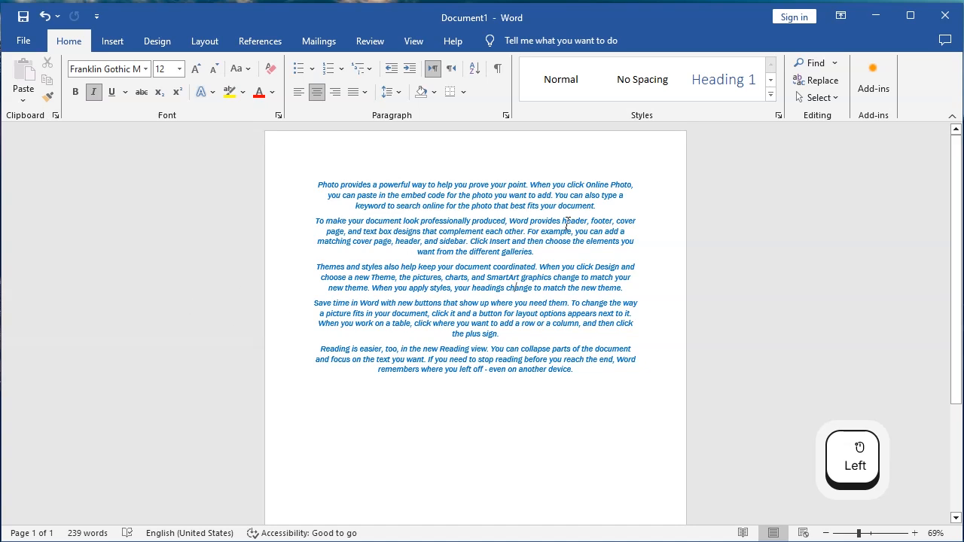
Cut the first paragraph, starting with Photo provides, and paste it at the end of the document.
drag(597, 206, 324, 191)
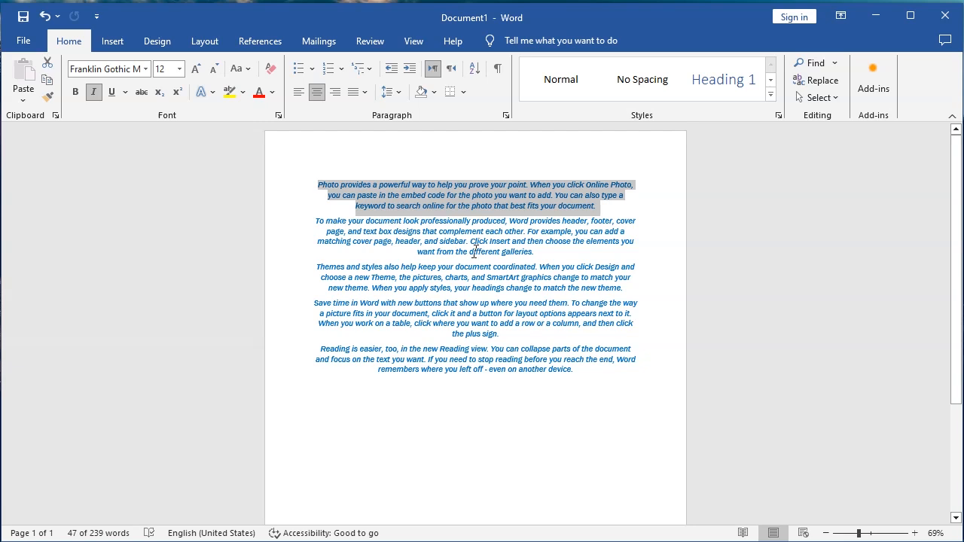
click(536, 199)
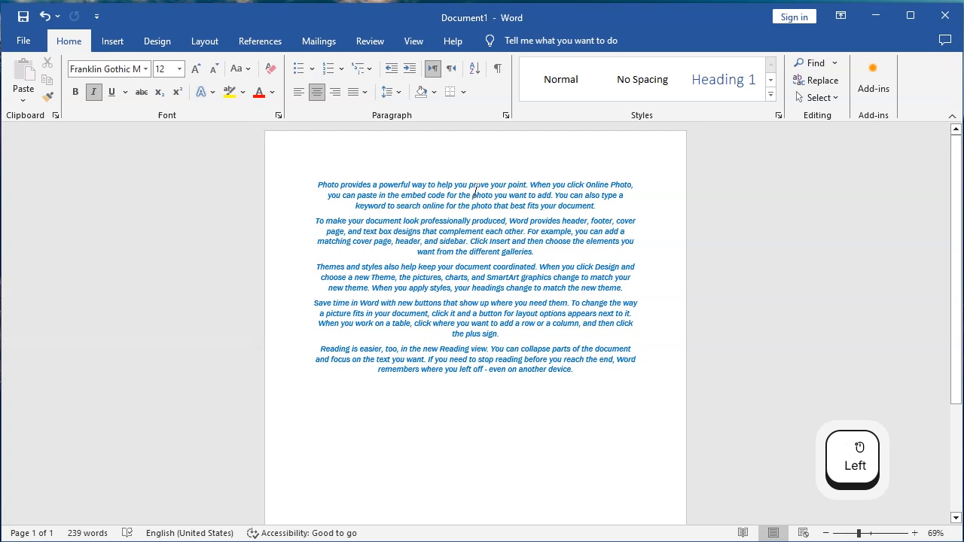
triple_click(442, 200)
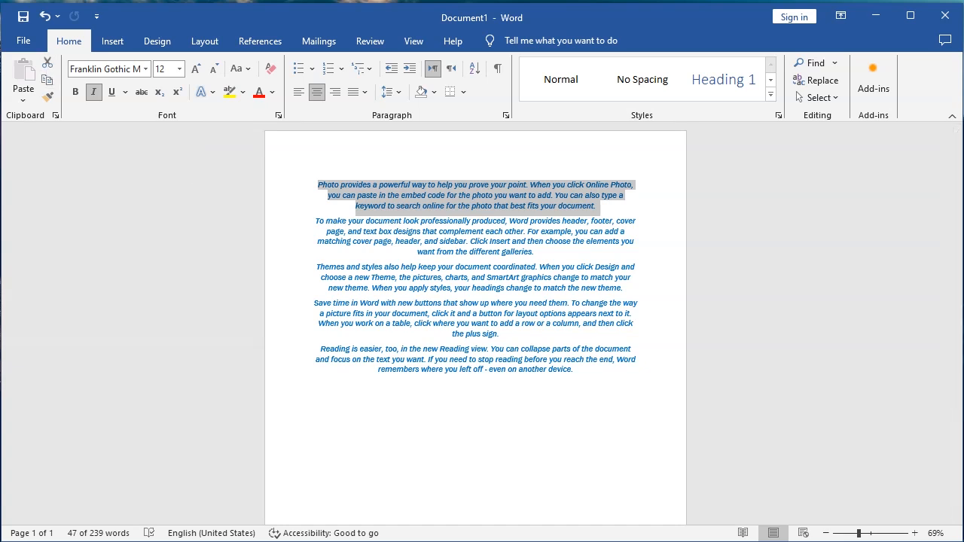
key(ctrl)
key(ctrl+x)
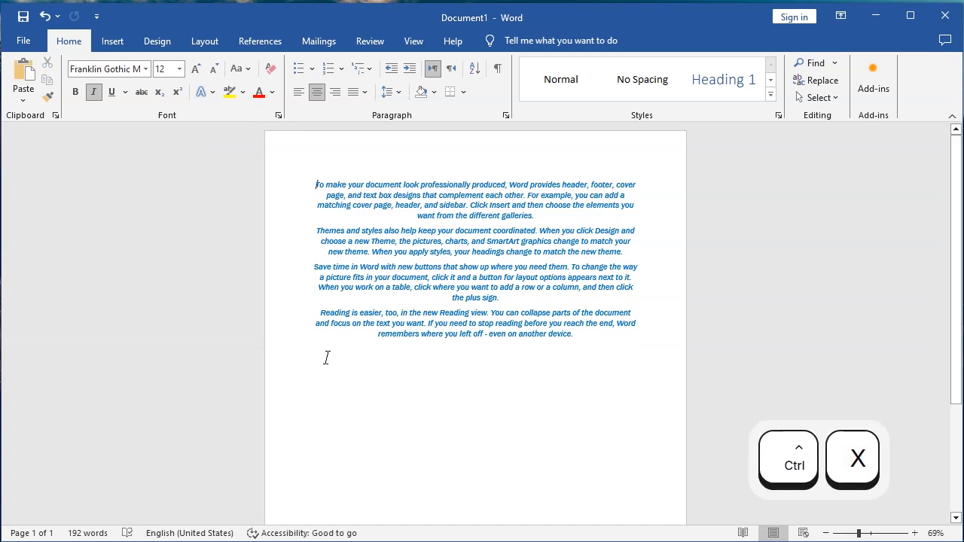
click(324, 356)
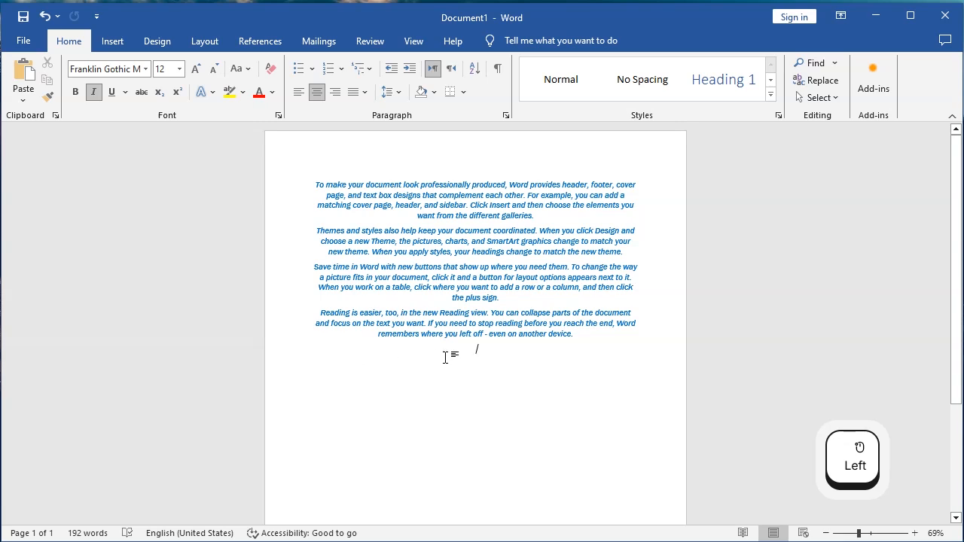
click(477, 352)
click(24, 73)
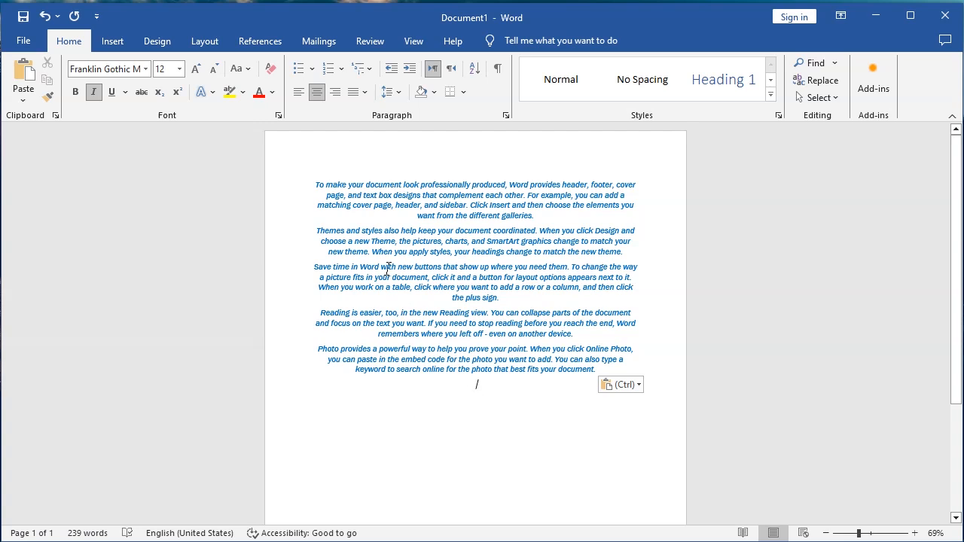
Copy the second paragraph, starting with Themes and styles, and paste the copy at the end of the document.
drag(628, 252, 316, 231)
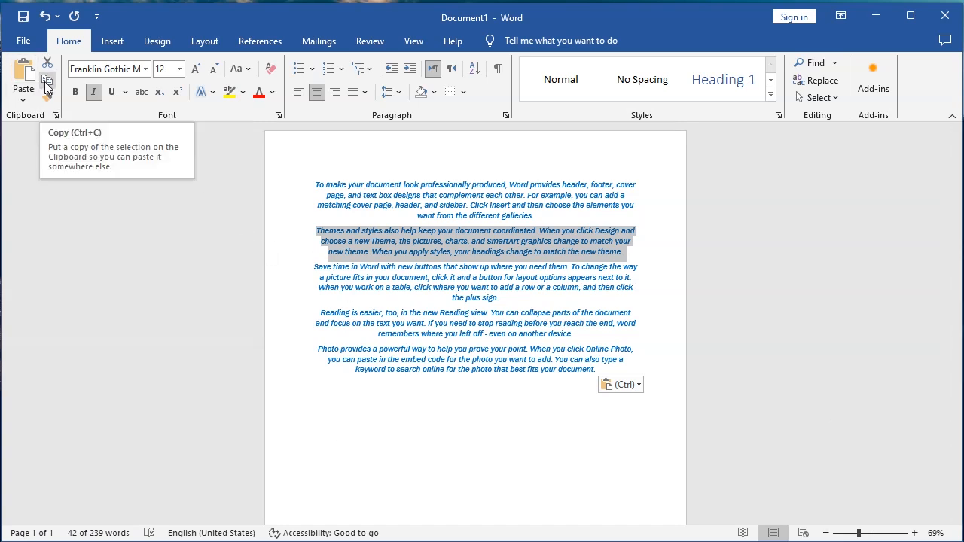
key(ctrl)
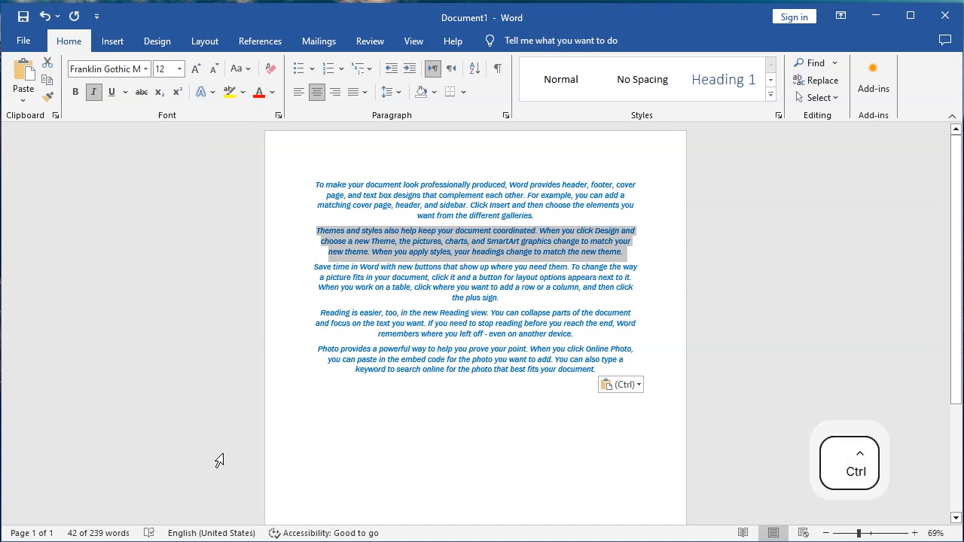
key(ctrl+c)
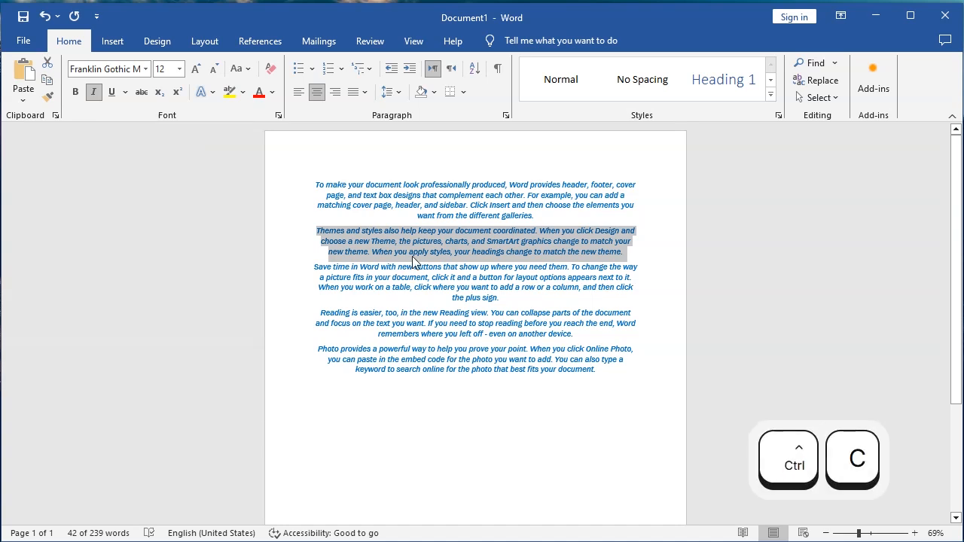
click(329, 396)
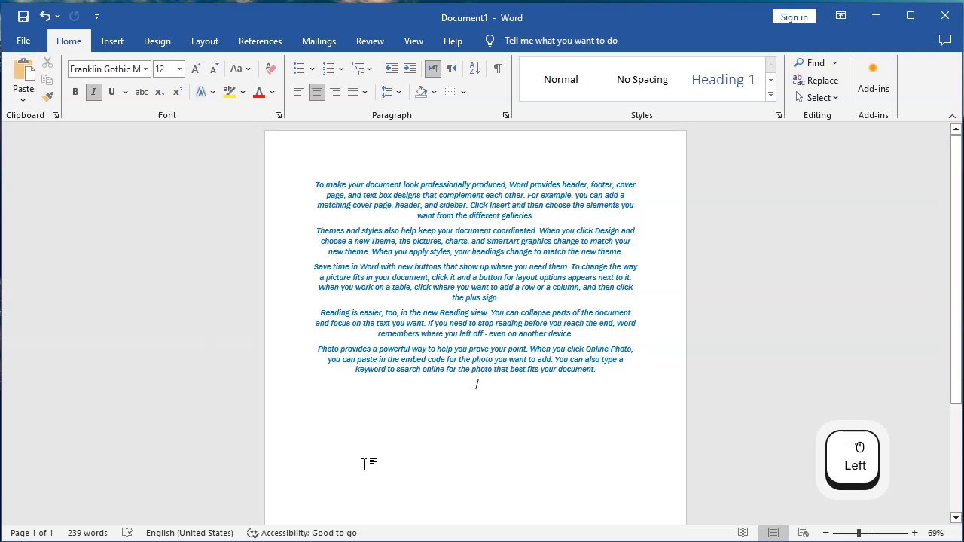
key(ctrl+v)
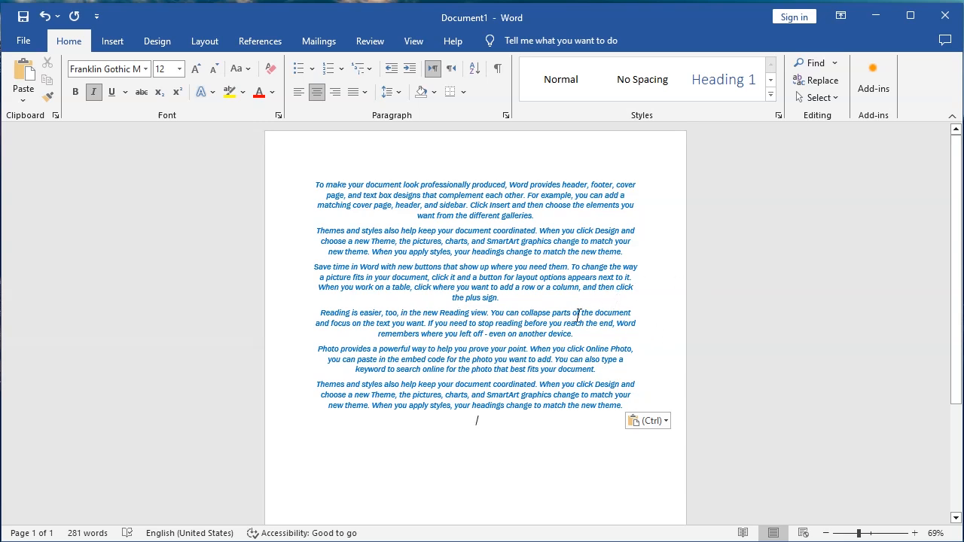
Select the whole document and clear all its formatting.
key(ctrl+a)
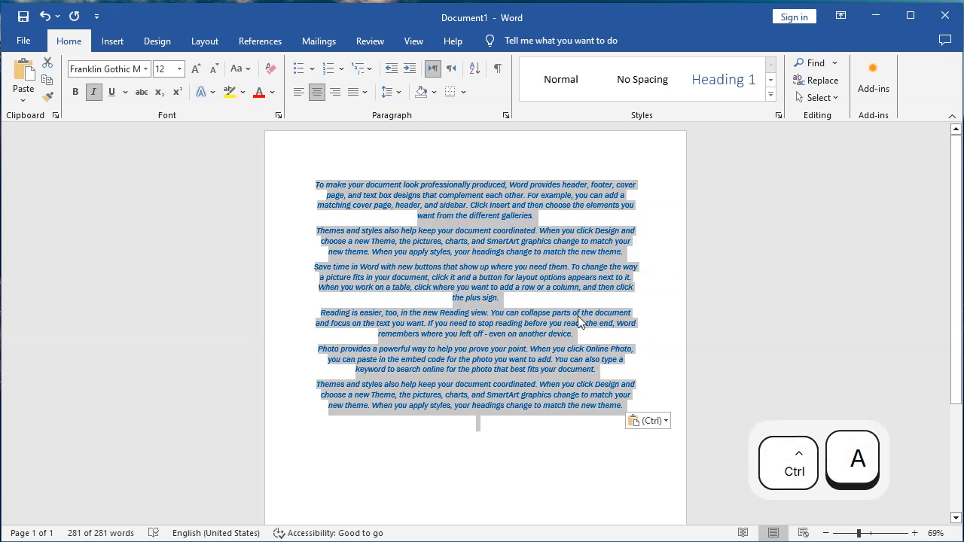
click(272, 70)
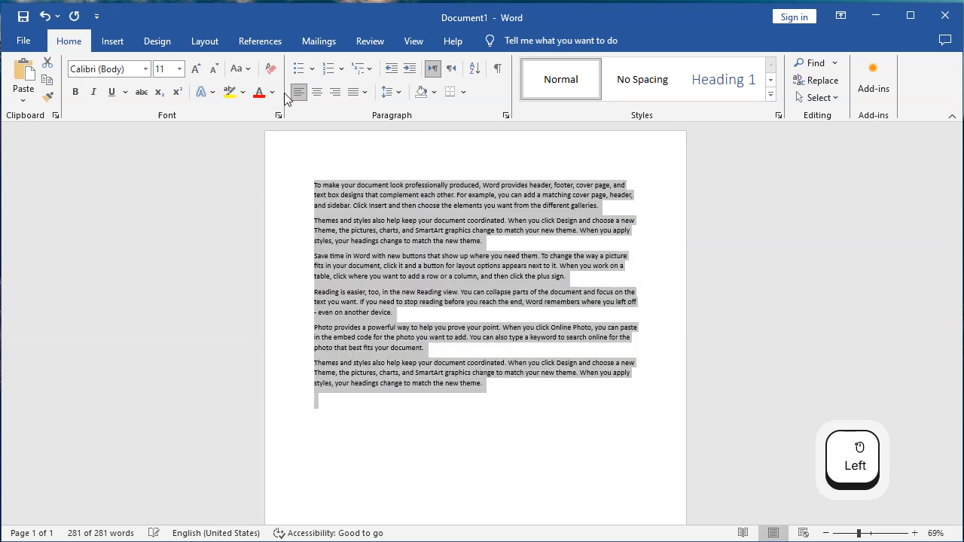
click(464, 360)
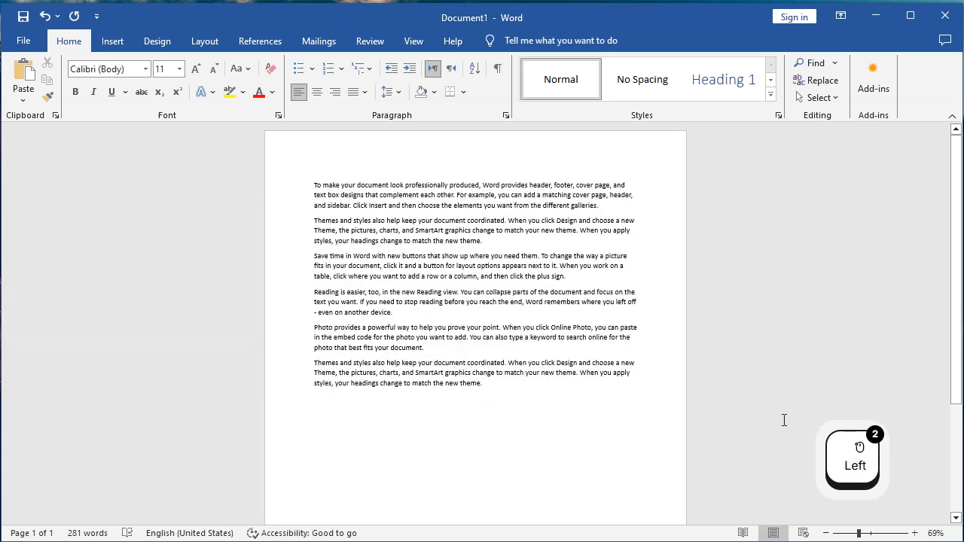
Make the word Photo opening the fifth paragraph bold, italic and underlined, and grow its size to 16 pt.
drag(858, 533, 870, 535)
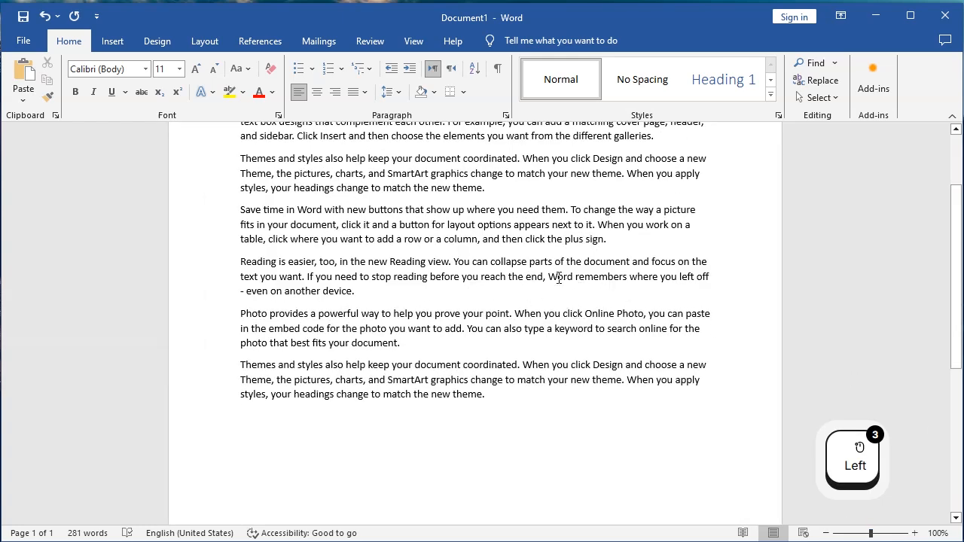
scroll(606, 293, up, 2)
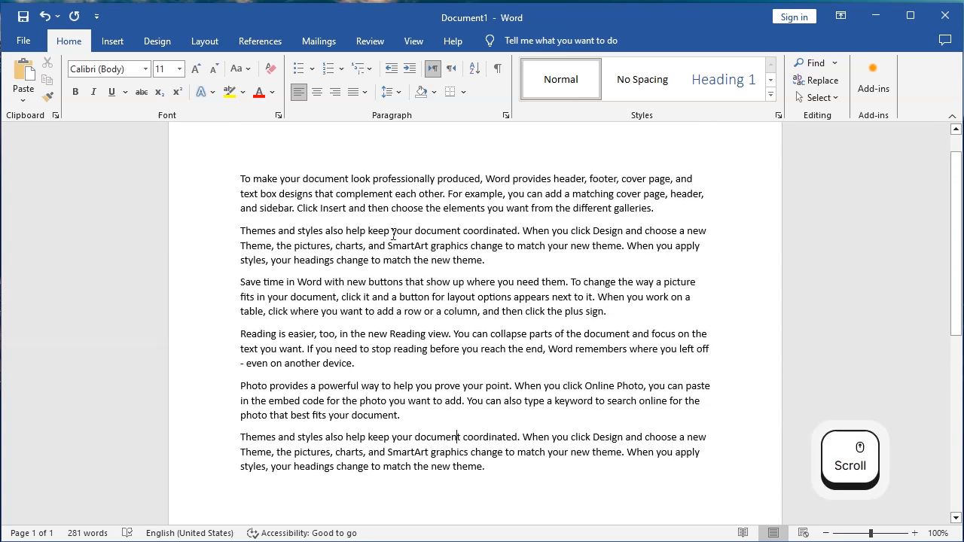
double_click(254, 386)
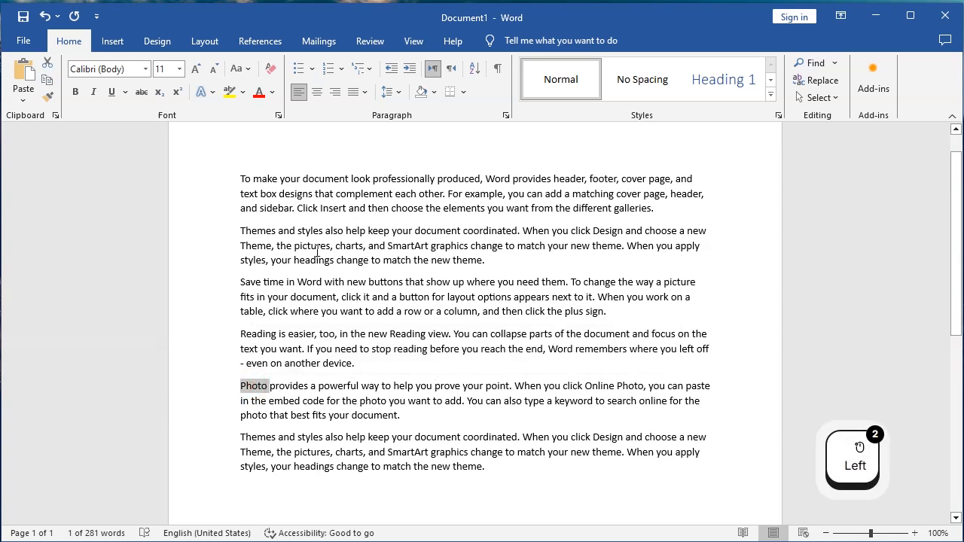
click(75, 91)
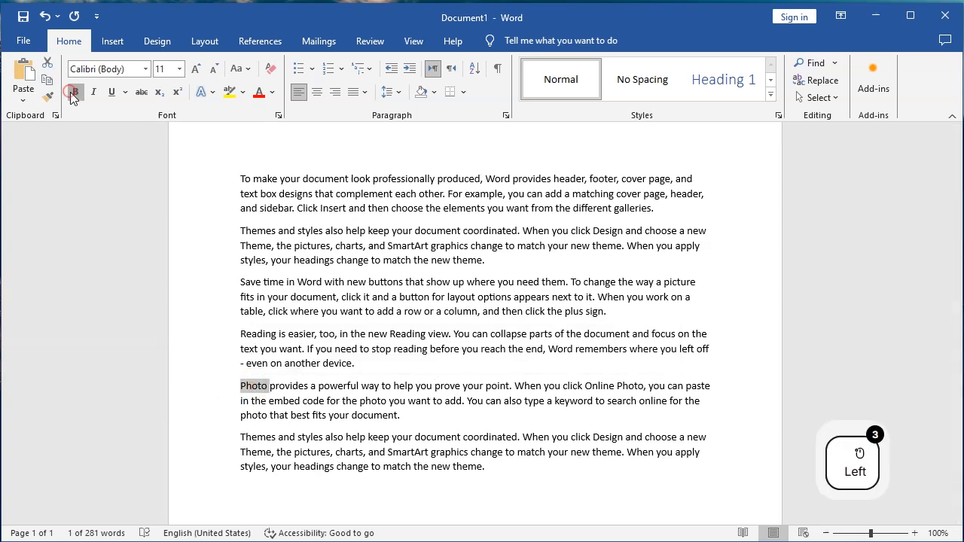
click(93, 91)
click(112, 91)
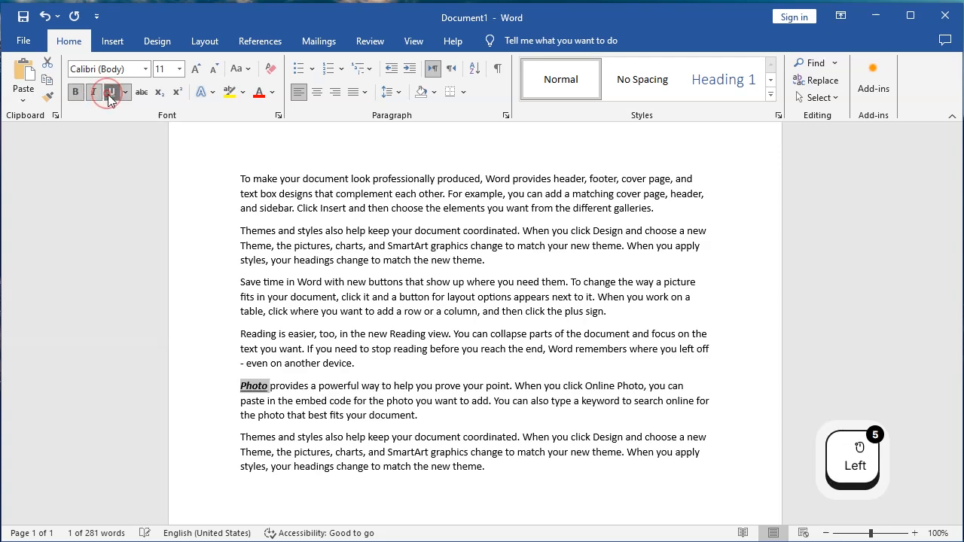
click(195, 69)
click(195, 68)
click(195, 68)
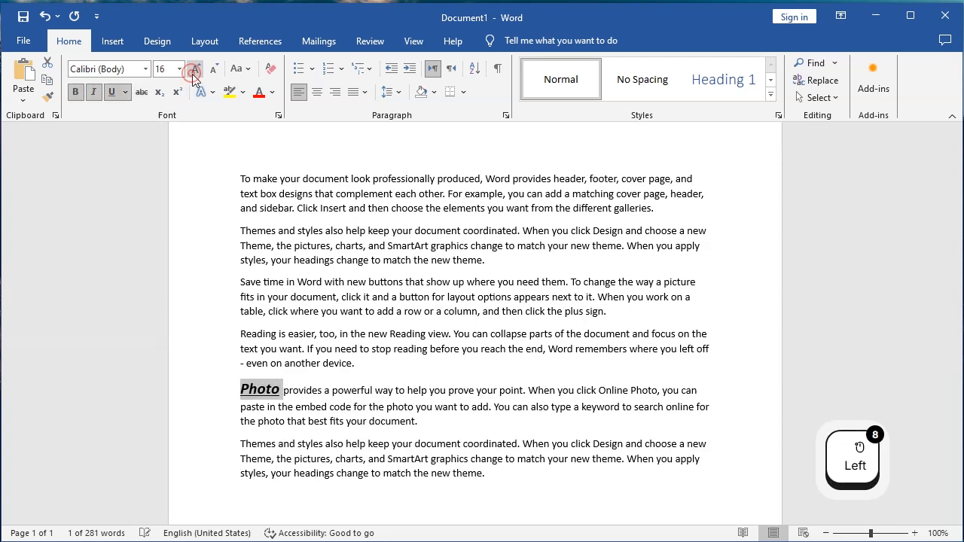
Change the font of that Photo word to CommercialScript BT.
click(146, 69)
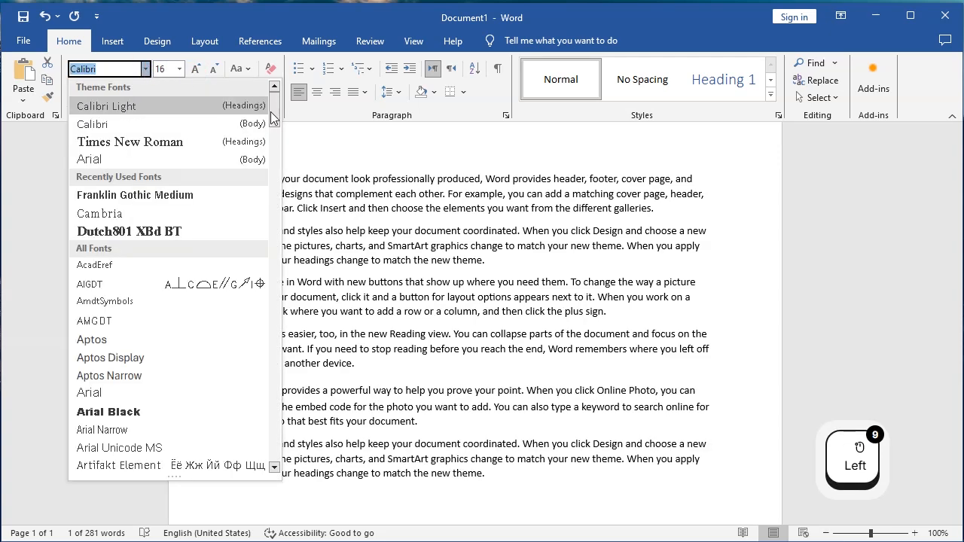
drag(279, 117, 276, 159)
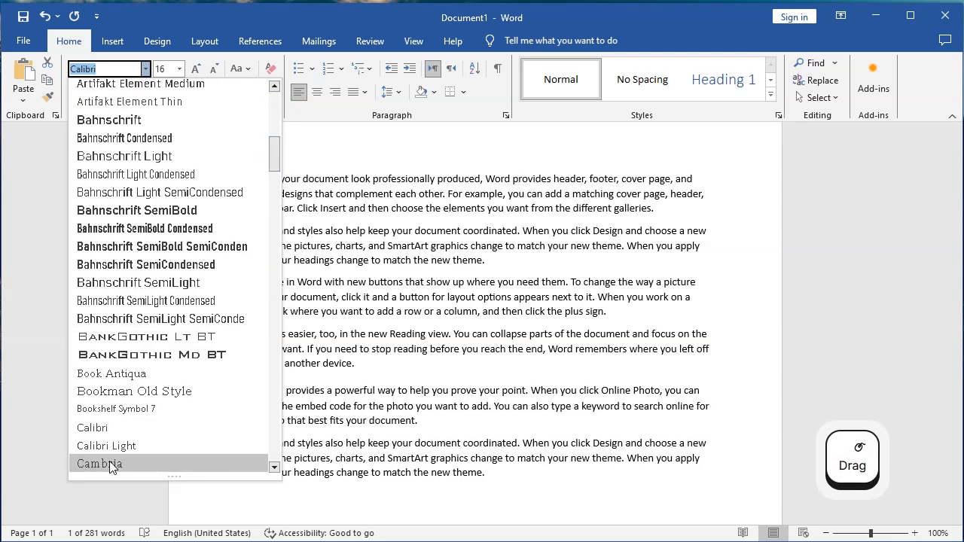
scroll(146, 309, down, 3)
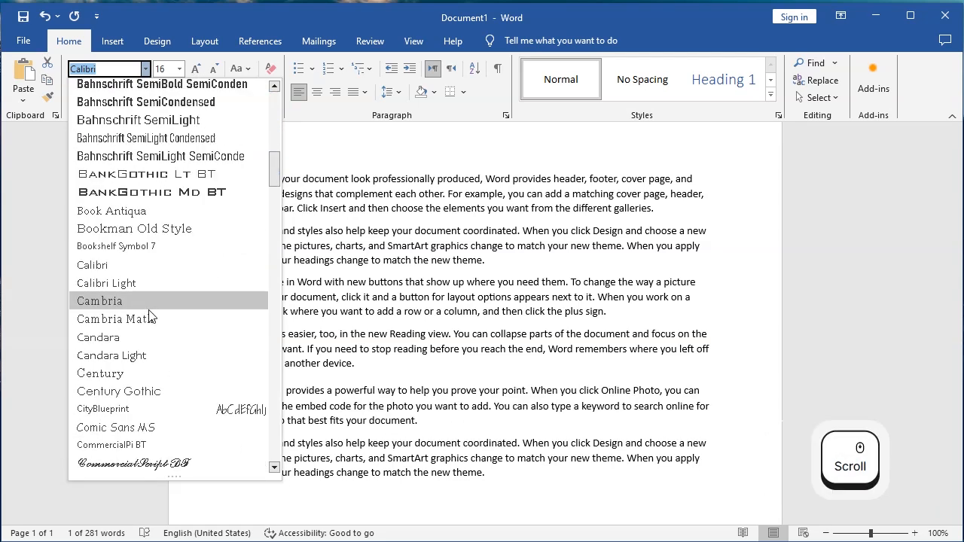
click(160, 462)
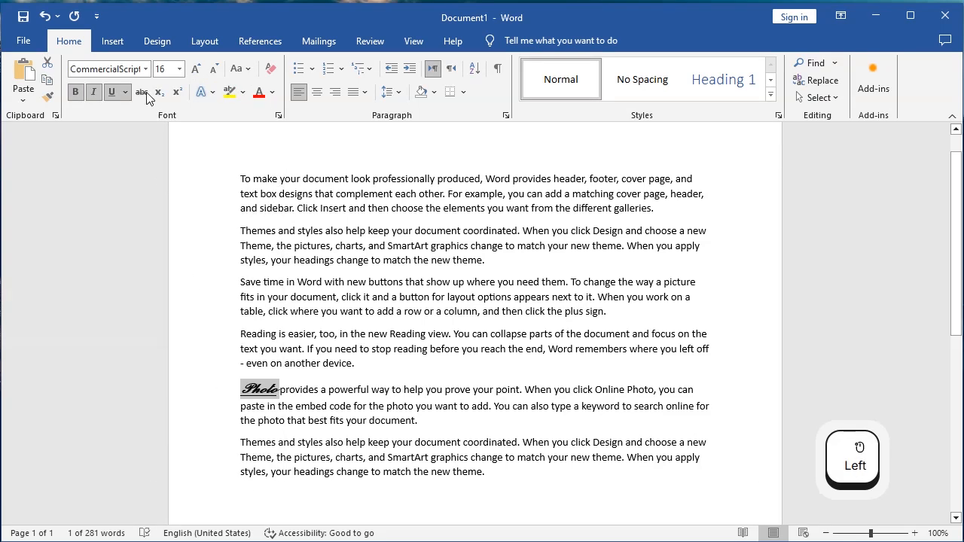
Colour the Photo word green and grow its size to 18 pt.
click(273, 92)
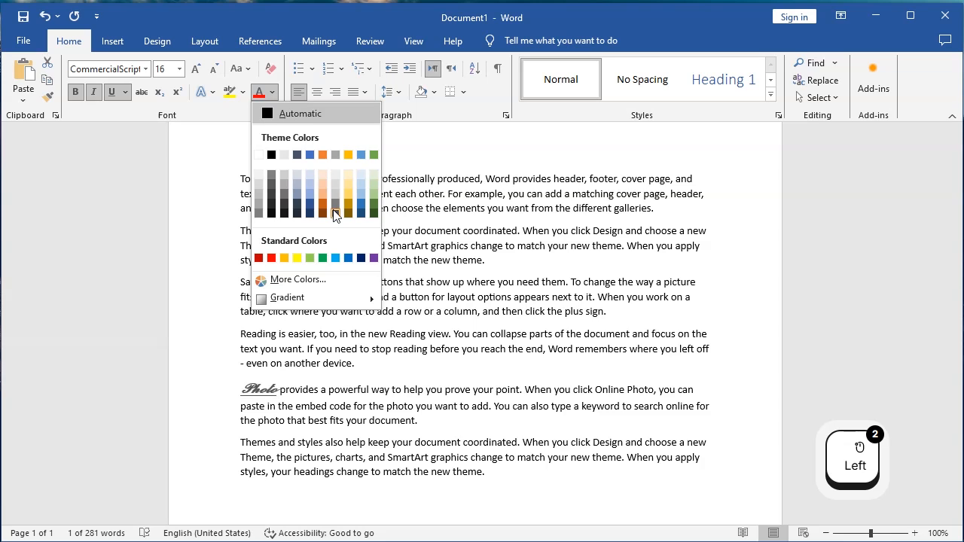
click(322, 258)
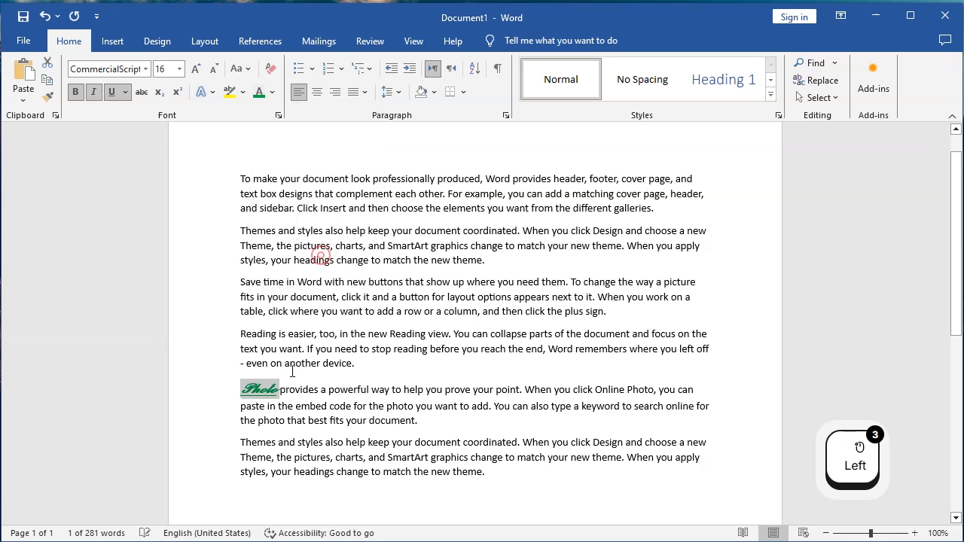
click(197, 70)
click(380, 461)
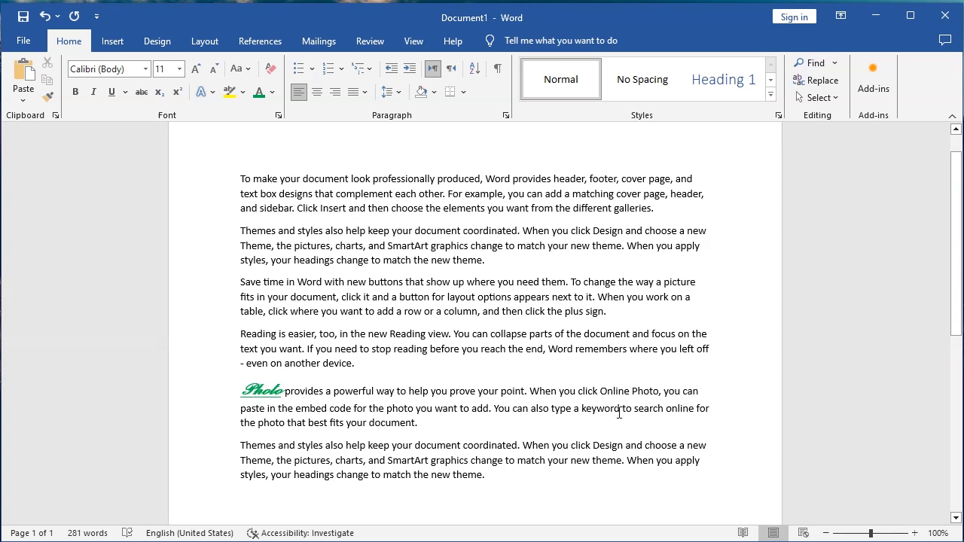
Use Format Painter to copy the first Photo word's formatting onto the word Photo after Online.
double_click(638, 392)
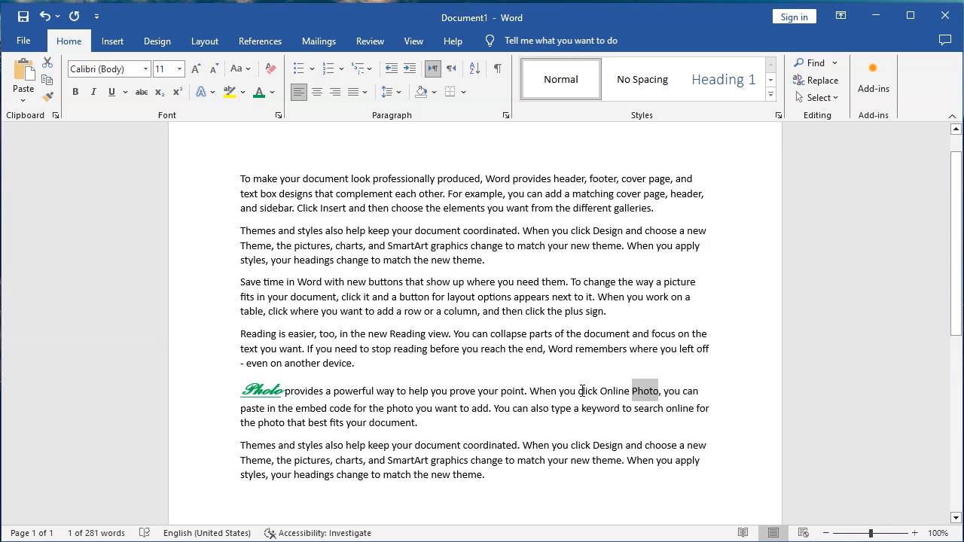
click(344, 390)
click(262, 390)
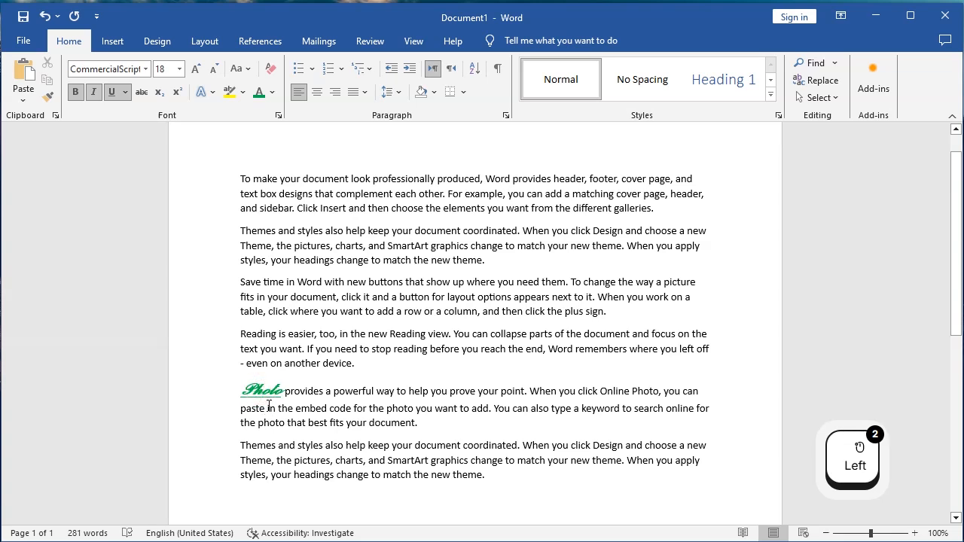
click(49, 99)
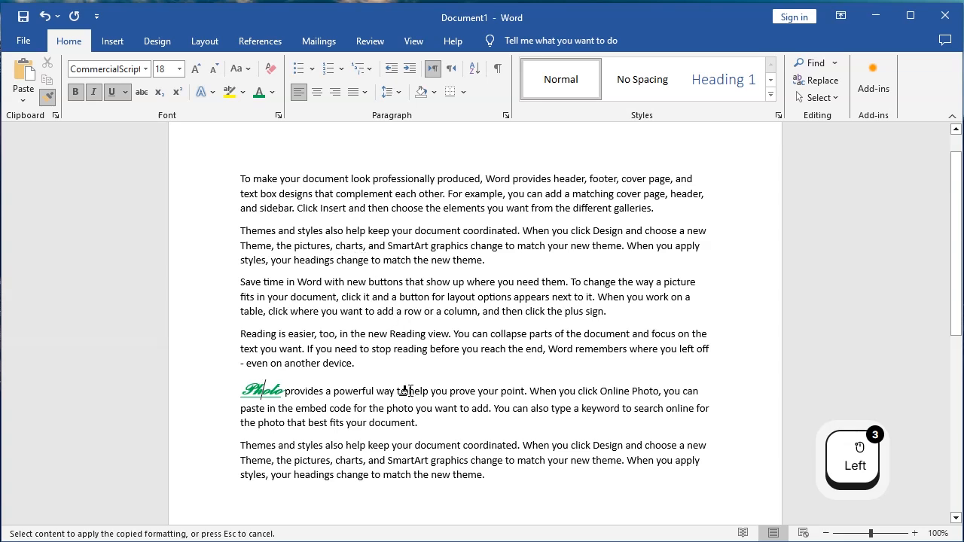
click(625, 391)
drag(626, 392, 656, 392)
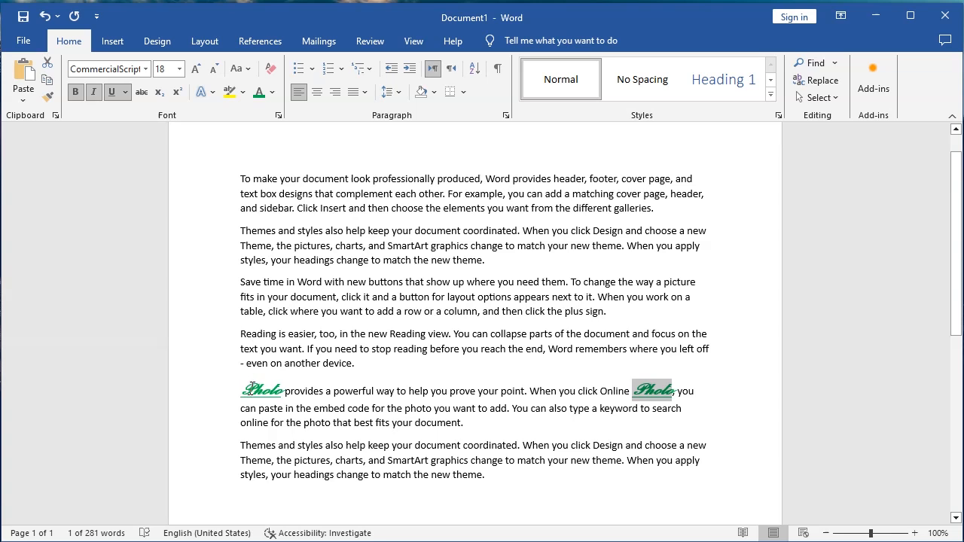
Lock Format Painter on the first Photo word and apply its formatting from theme. through the whole Save time paragraph.
click(265, 390)
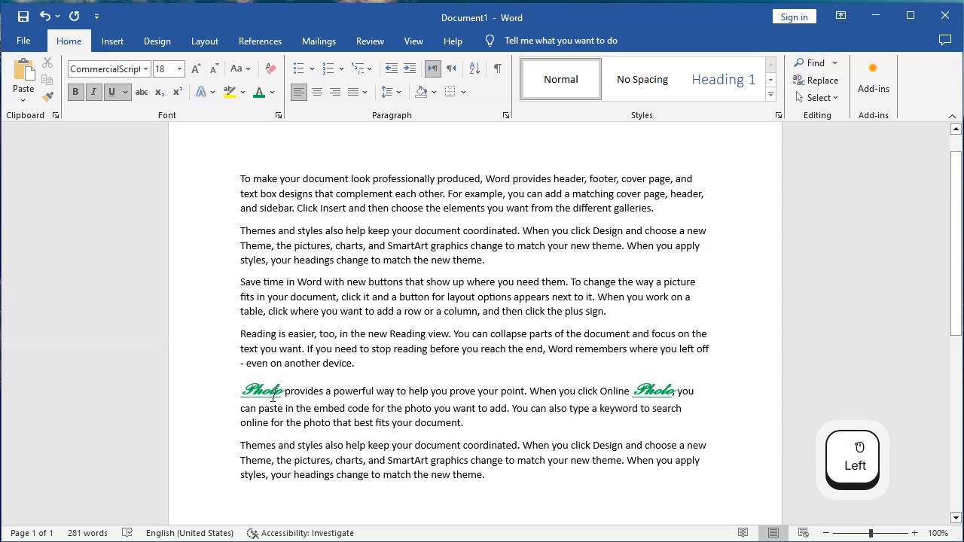
double_click(46, 100)
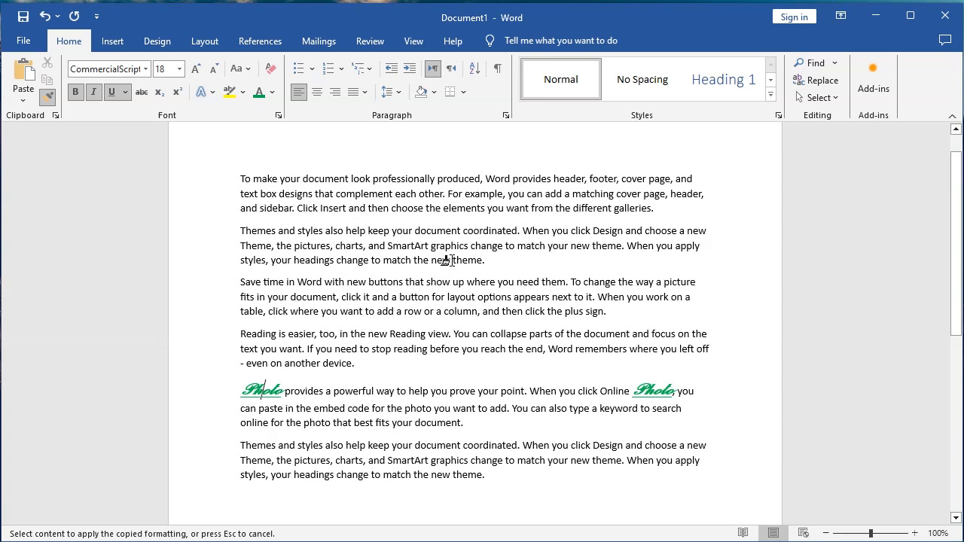
drag(447, 259, 603, 309)
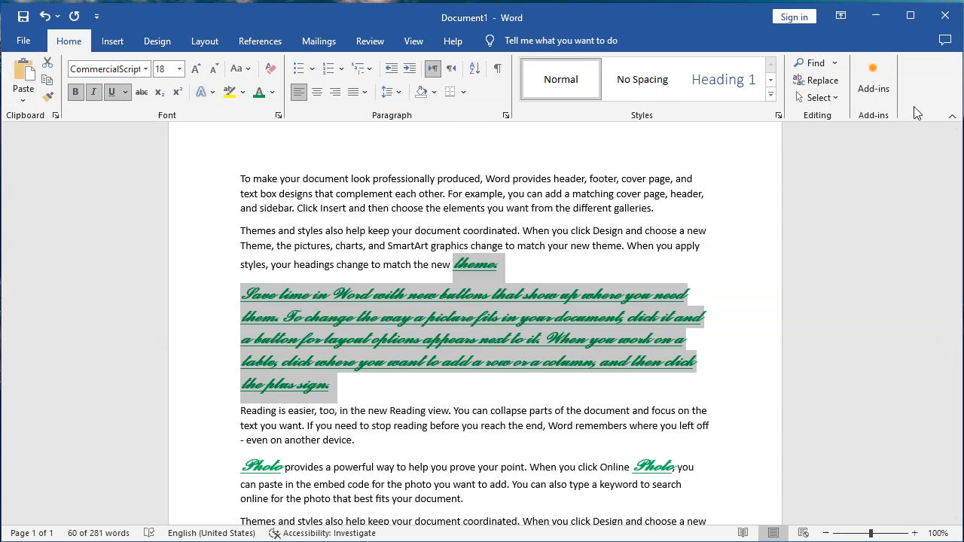
click(124, 48)
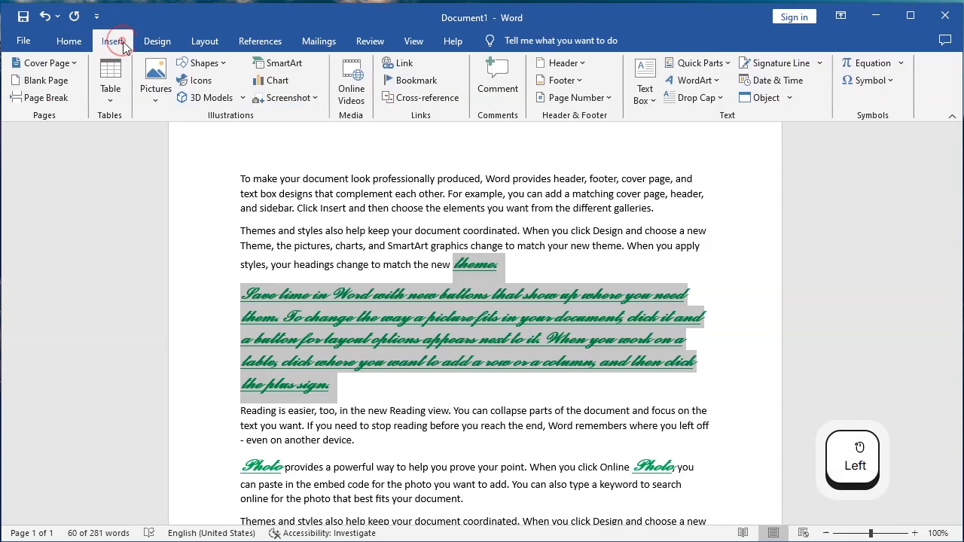